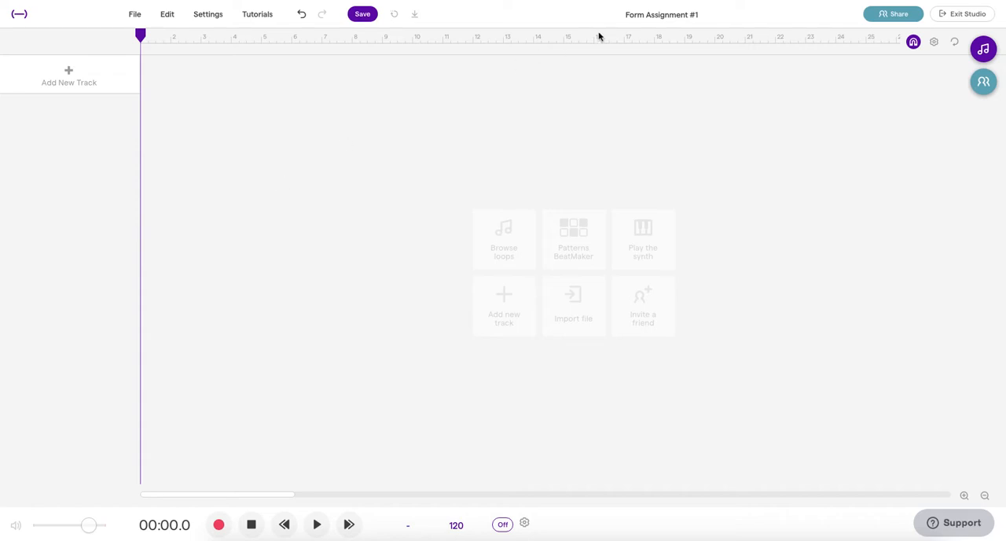
# Step: Rename the project with class 7A, the student's surname and initial, and the title Form #1
pyautogui.click(669, 16)
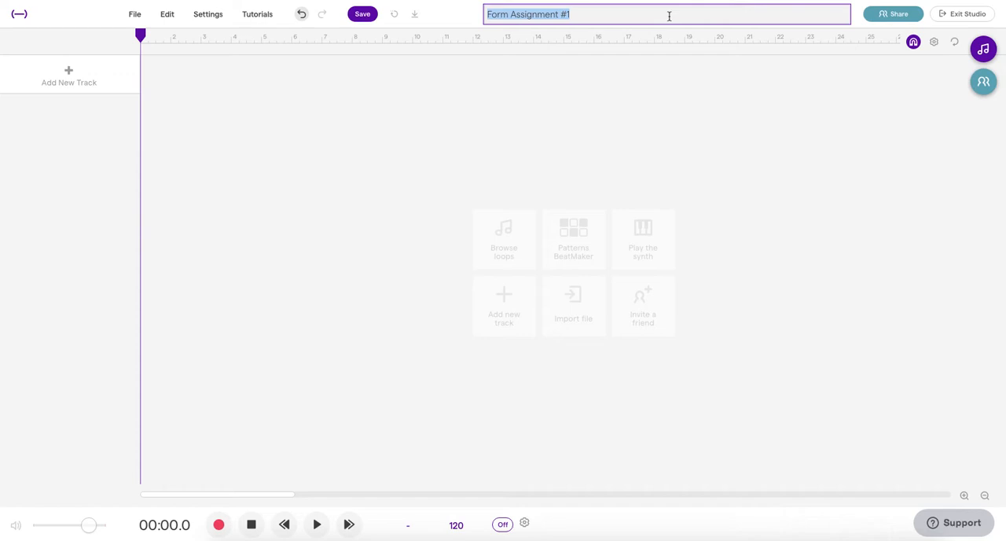
pyautogui.write('7')
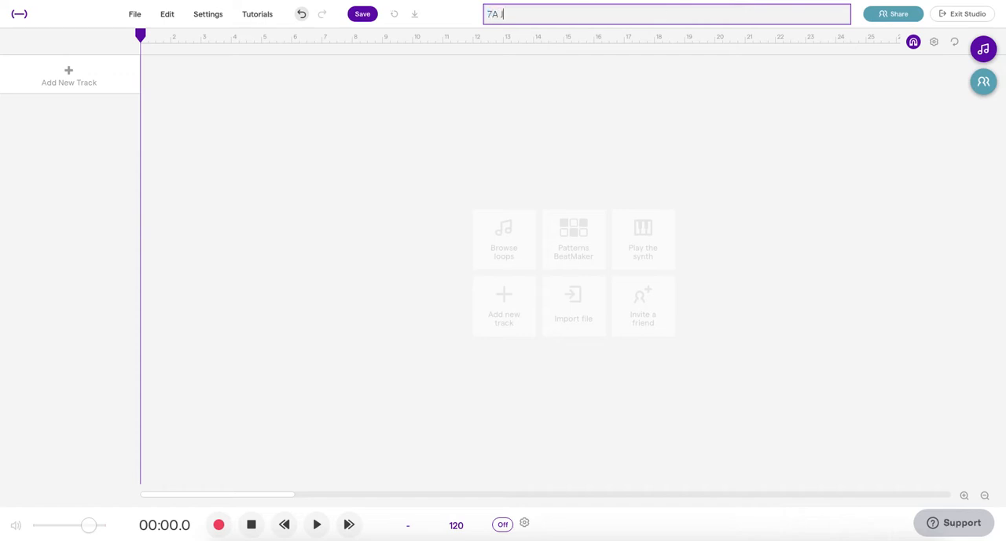
pyautogui.write('A Jones,')
pyautogui.write('- Form #1')
pyautogui.press('Return')
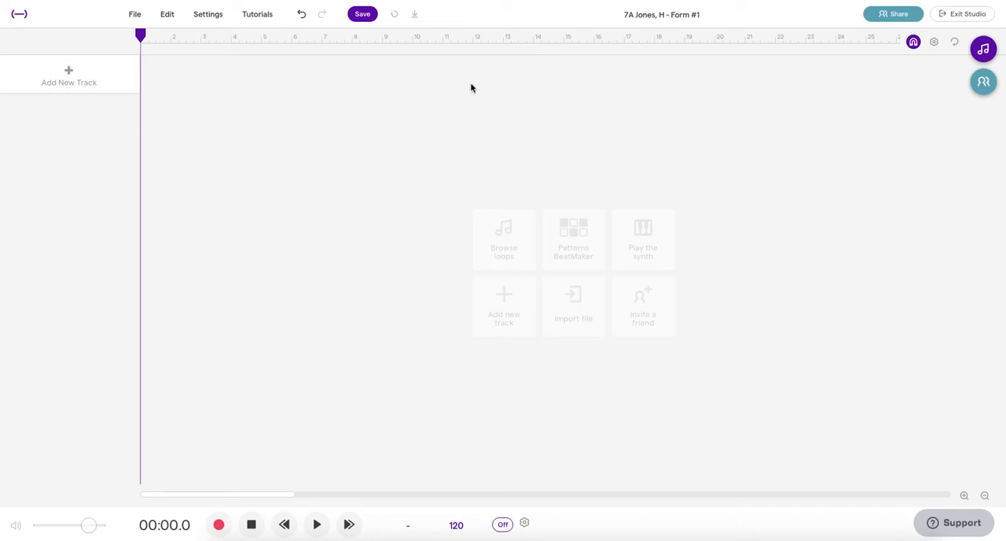
# Step: Filter the loop library to My Loops and add HJ Drum Loop 1 as a track at bar 1, stopping playback
pyautogui.click(984, 51)
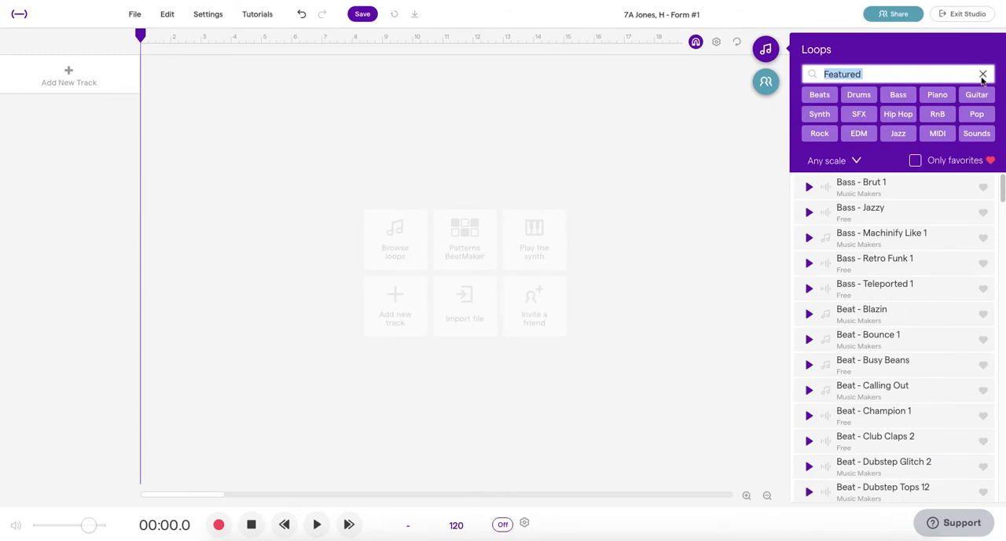
pyautogui.click(983, 75)
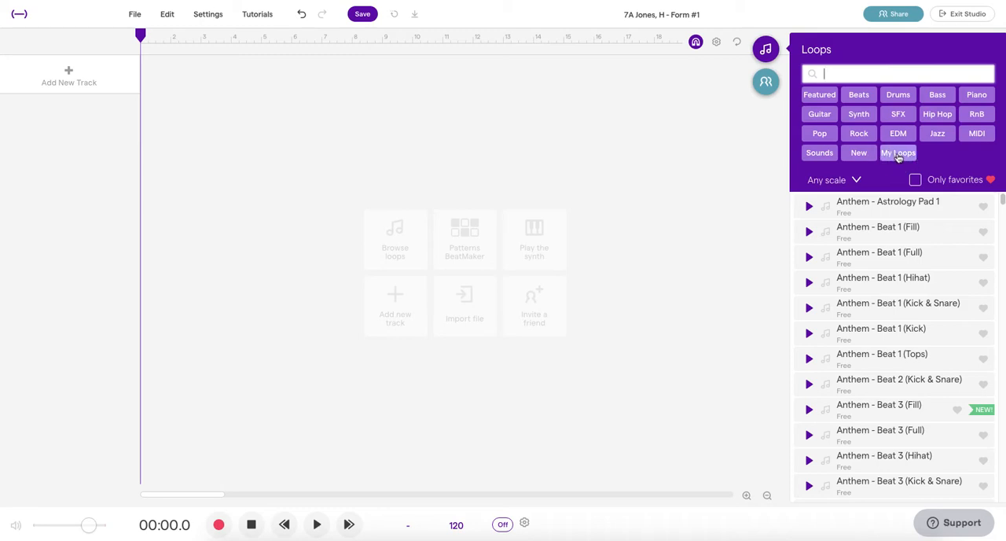
pyautogui.click(898, 154)
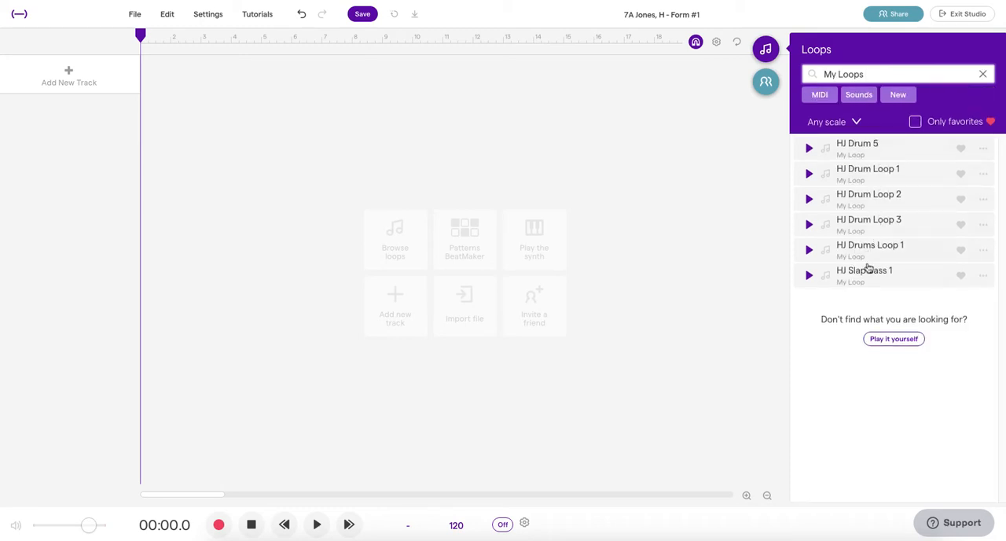
pyautogui.click(874, 176)
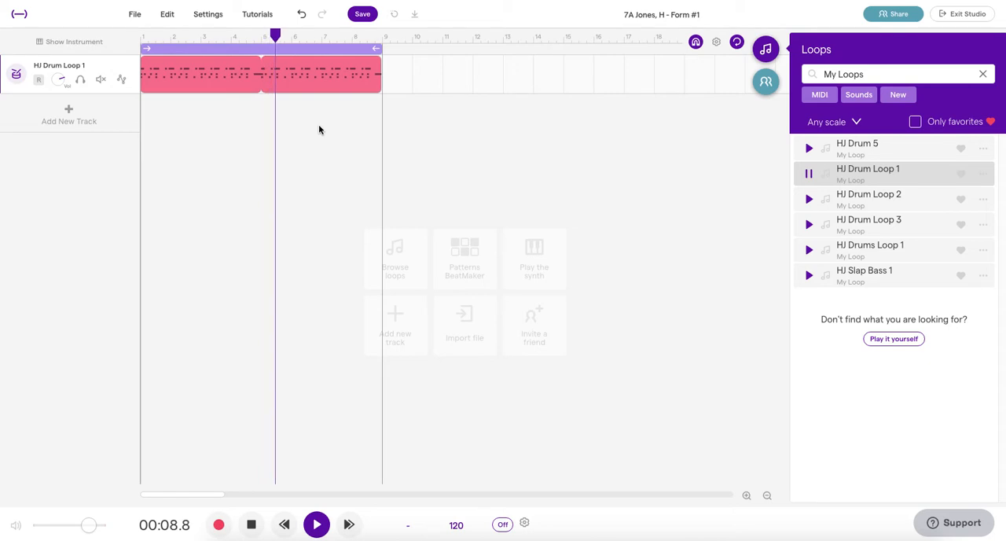
pyautogui.click(314, 121)
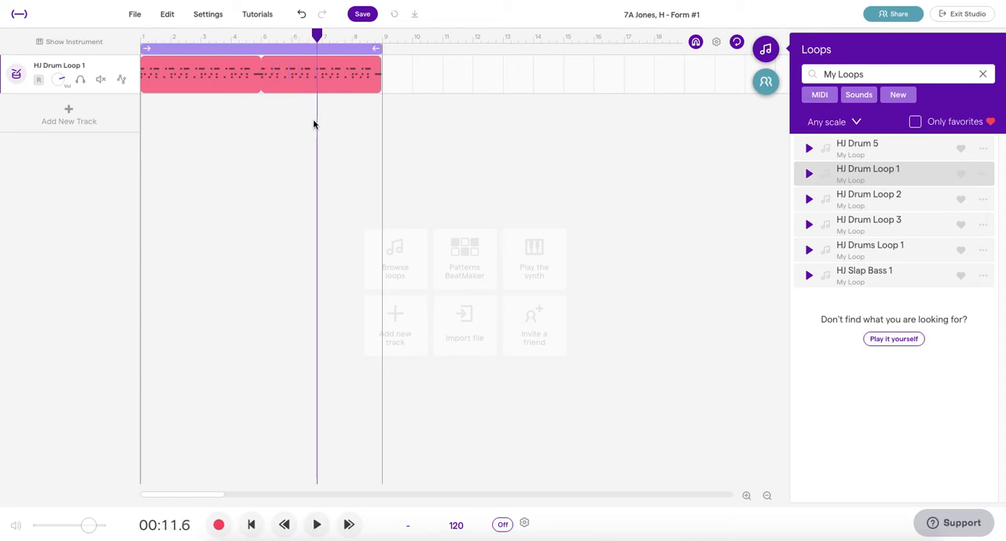
# Step: Extend the cycle range to bar 17 and repeat the HJ Drum Loop 1 clip to fill it
pyautogui.moveTo(221, 90)
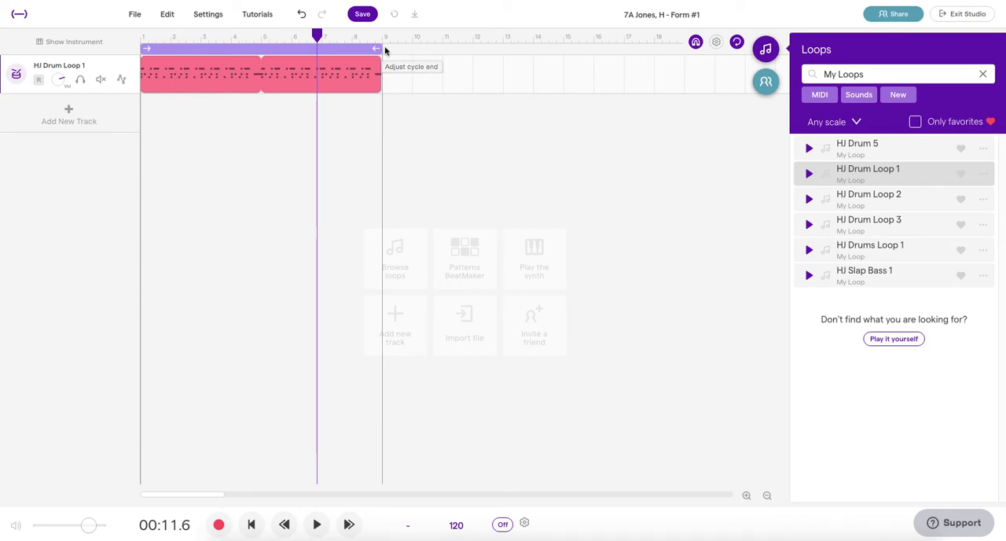
pyautogui.moveTo(380, 47); pyautogui.dragTo(624, 56)
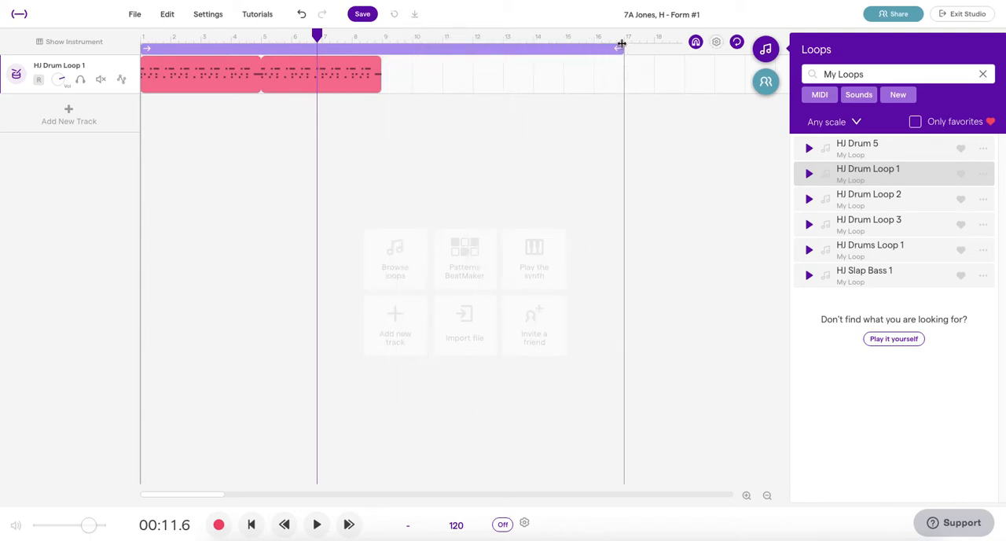
pyautogui.moveTo(378, 60)
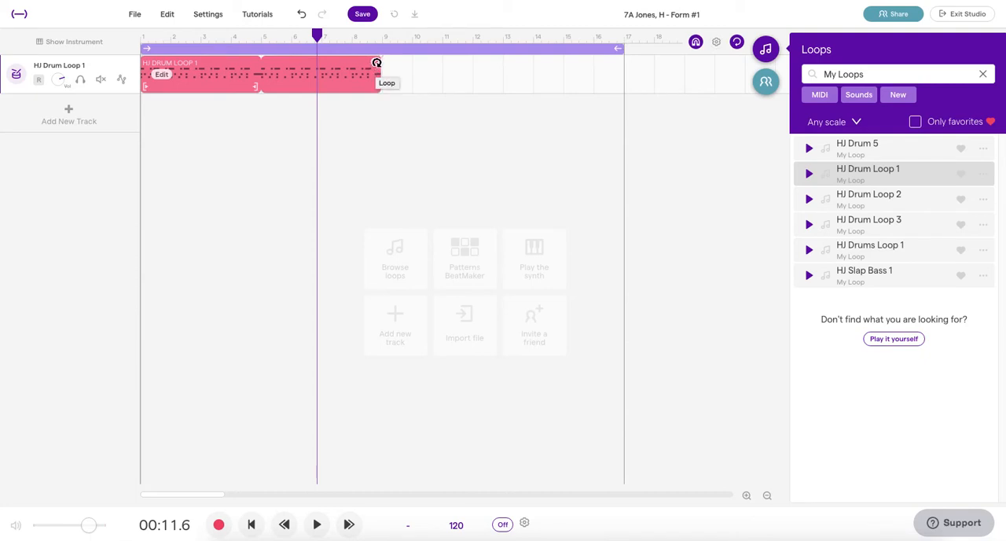
pyautogui.moveTo(376, 62); pyautogui.dragTo(623, 71)
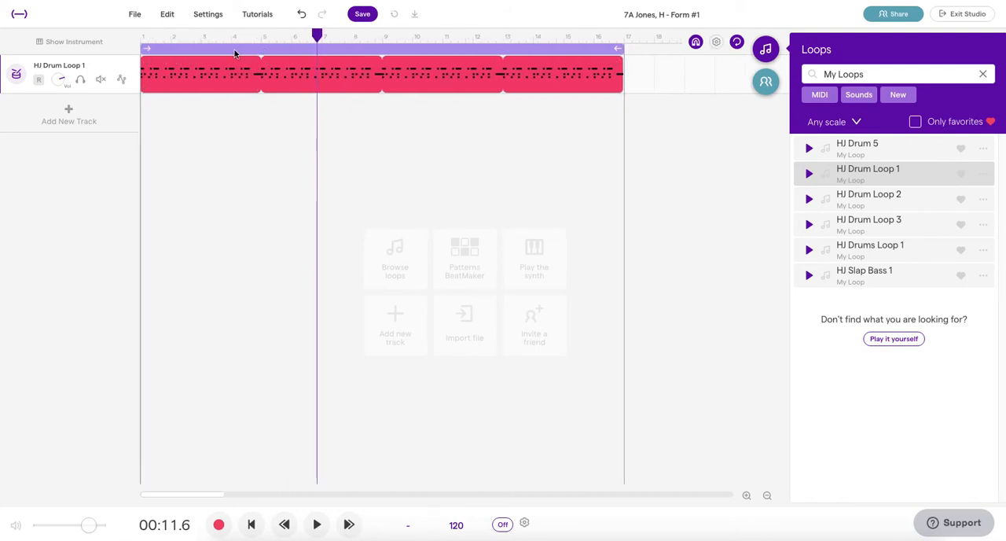
# Step: Move the 16-bar cycle range so it covers bars 17 to 33
pyautogui.moveTo(234, 52); pyautogui.dragTo(712, 65)
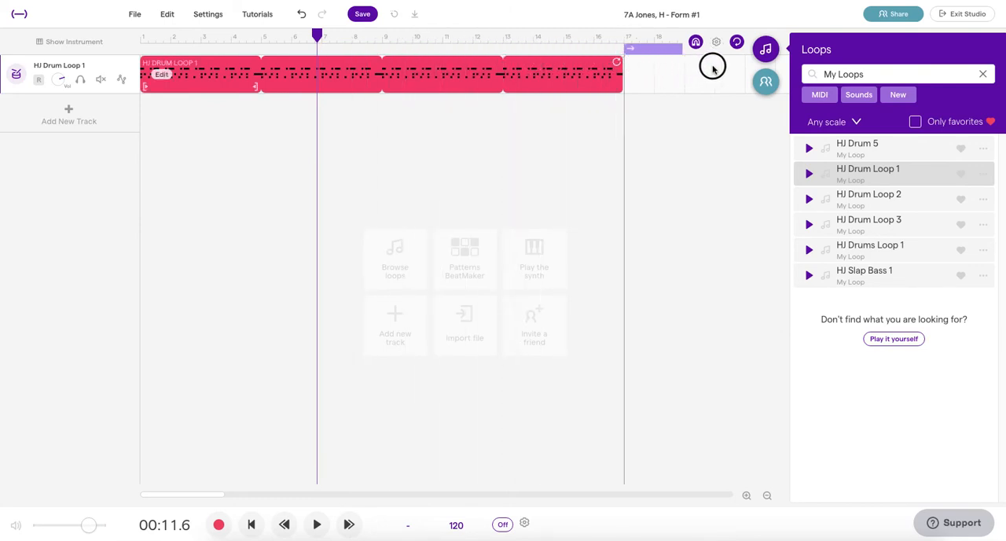
pyautogui.hscroll(6, 577, 148)
pyautogui.hscroll(5, 547, 144)
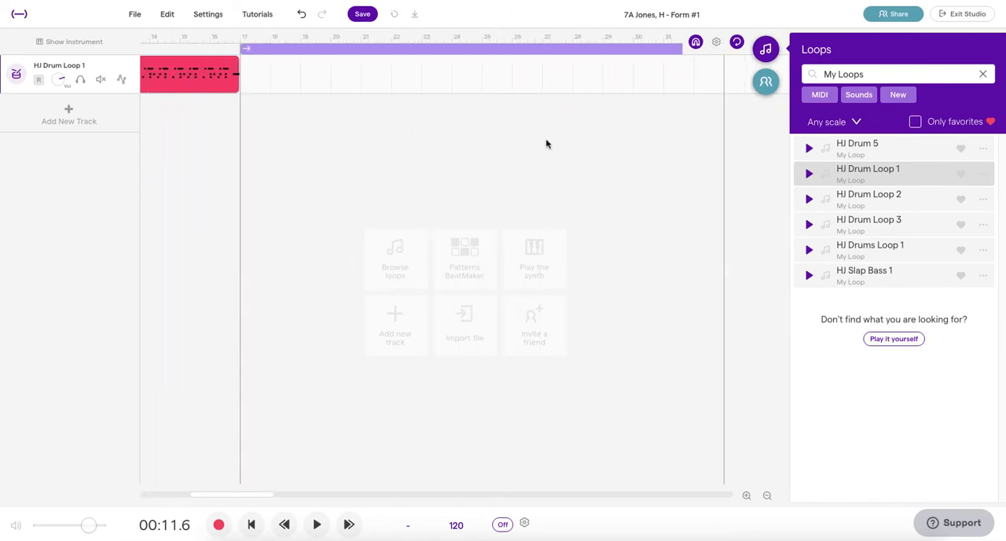
pyautogui.hscroll(-2, 546, 144)
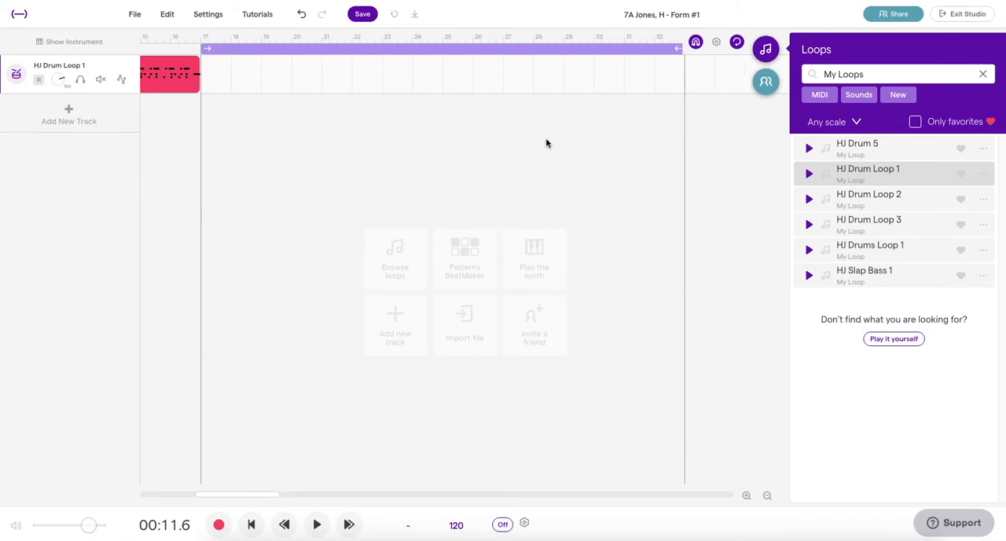
# Step: Try adding HJ Drum Loop 2 on a separate track across the cycle range, and delete that track
pyautogui.click(872, 202)
pyautogui.doubleClick(872, 202)
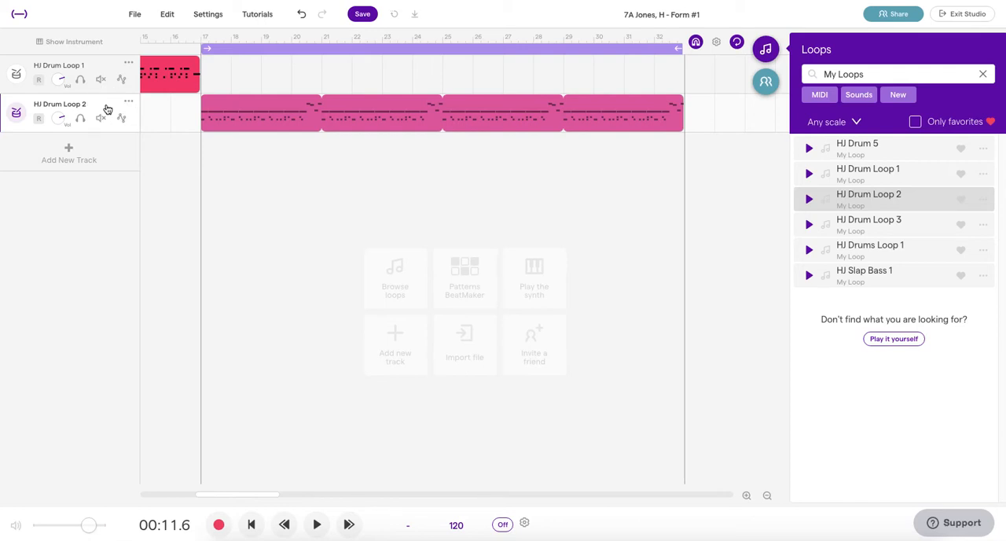
pyautogui.press('Delete')
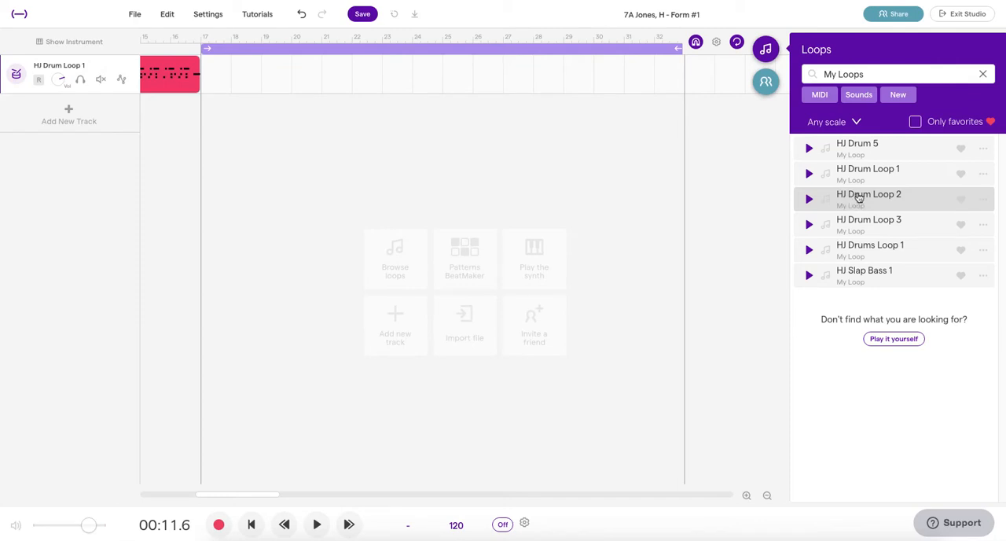
# Step: Place HJ Drum Loop 2 on the existing drum track from bar 17, directly after the first clip
pyautogui.moveTo(853, 197); pyautogui.dragTo(198, 82)
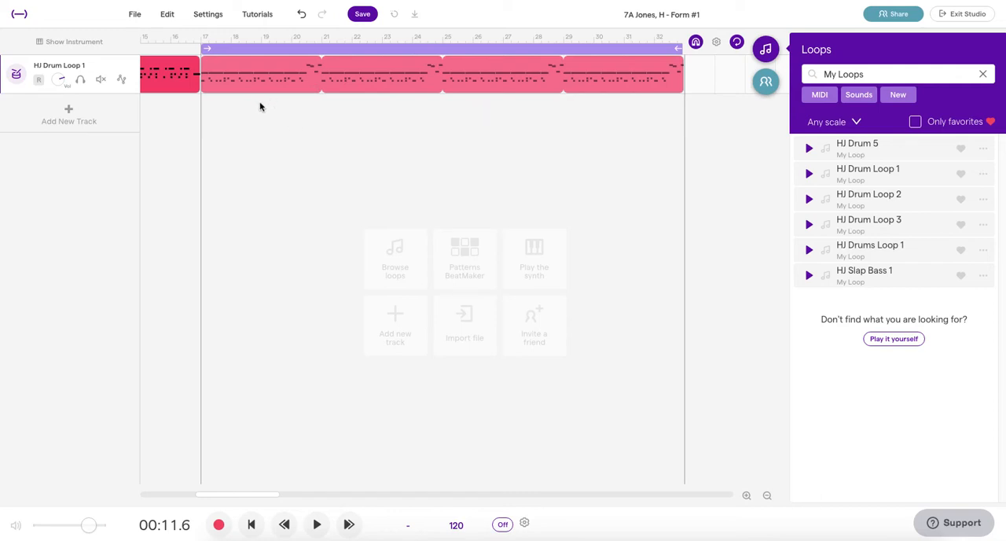
pyautogui.moveTo(257, 74)
pyautogui.click(767, 496)
pyautogui.click(767, 497)
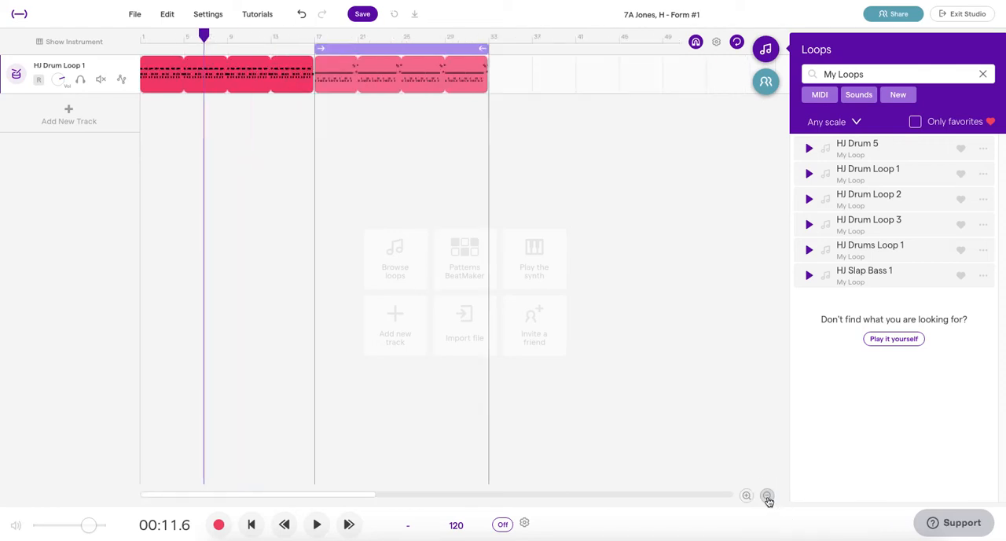
pyautogui.click(768, 496)
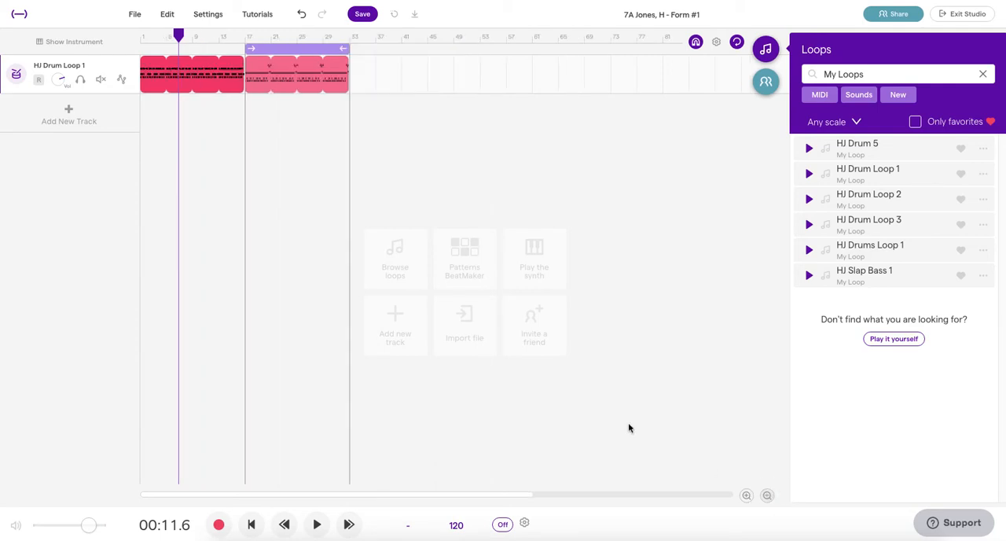
# Step: Try duplicating both drum clips together to bar 33, and undo the duplication
pyautogui.moveTo(222, 79)
pyautogui.click(362, 72)
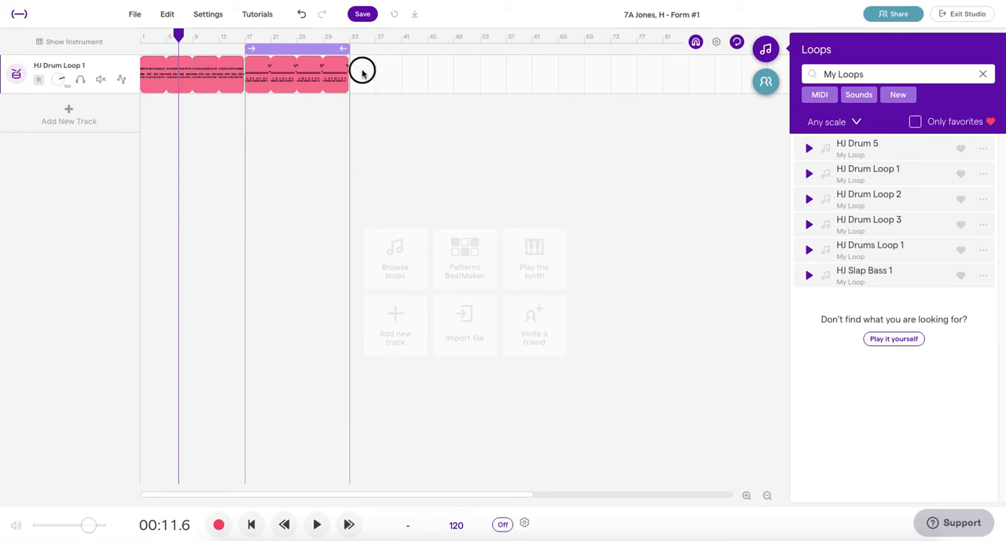
pyautogui.moveTo(362, 72); pyautogui.dragTo(149, 74)
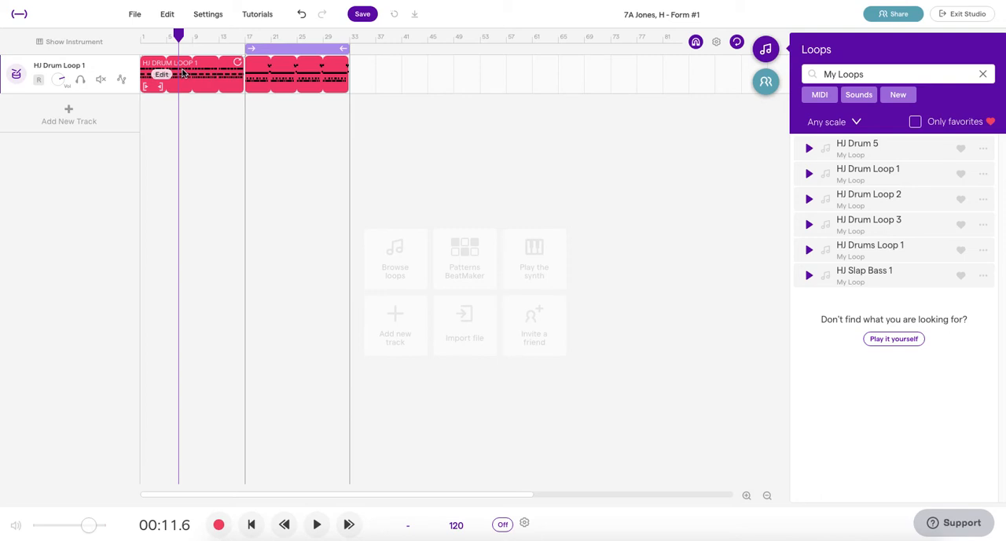
pyautogui.moveTo(182, 73); pyautogui.dragTo(391, 76)
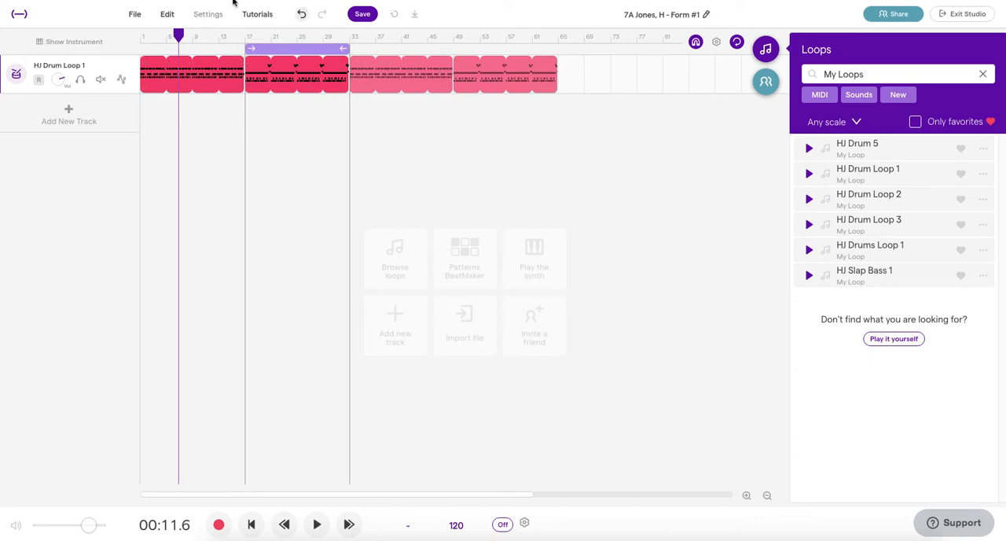
pyautogui.click(301, 14)
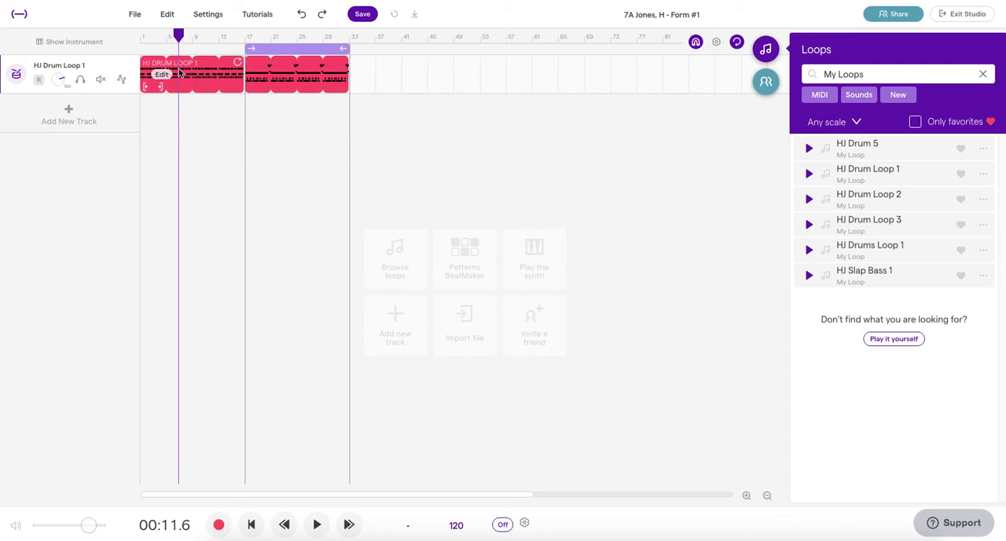
# Step: Try copying both drum clips to bar 29 and shifting the copies to bar 33, and undo these changes
pyautogui.moveTo(179, 71); pyautogui.dragTo(362, 69)
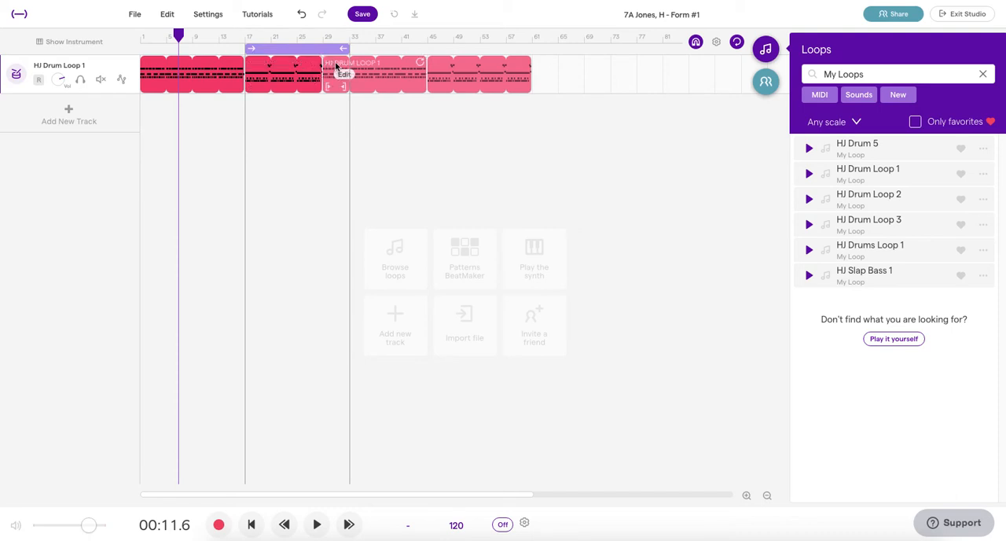
pyautogui.moveTo(367, 115); pyautogui.dragTo(481, 72)
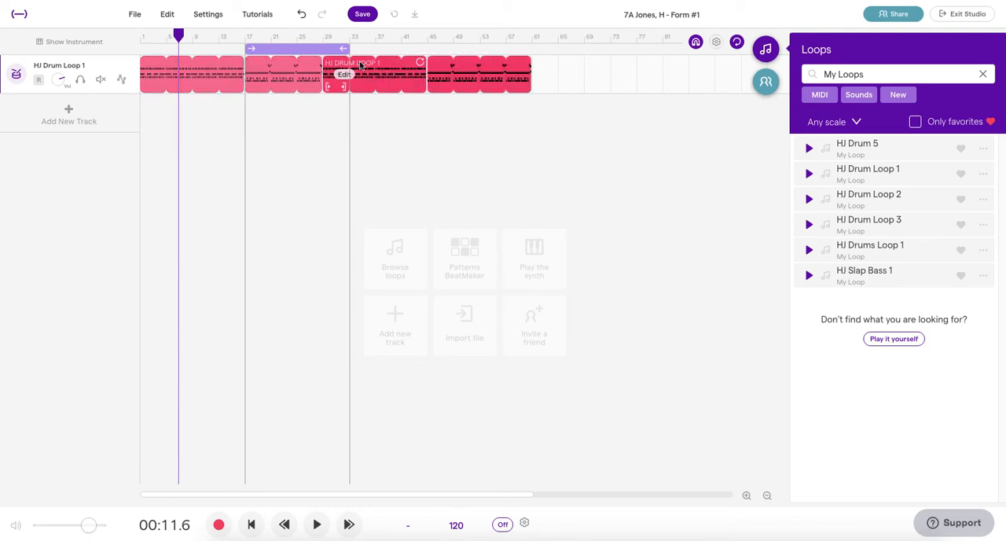
pyautogui.moveTo(363, 65); pyautogui.dragTo(398, 63)
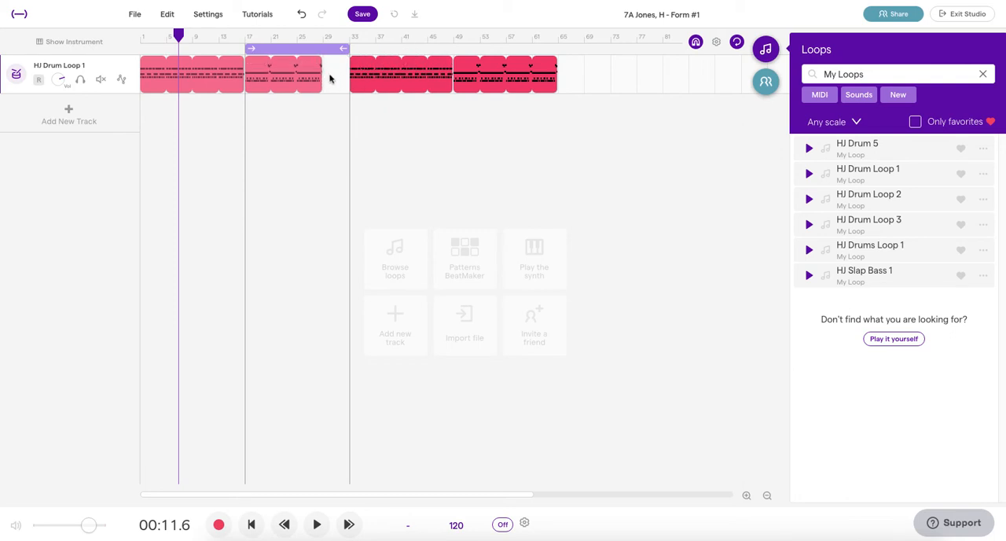
pyautogui.click(302, 16)
pyautogui.click(303, 16)
pyautogui.click(303, 15)
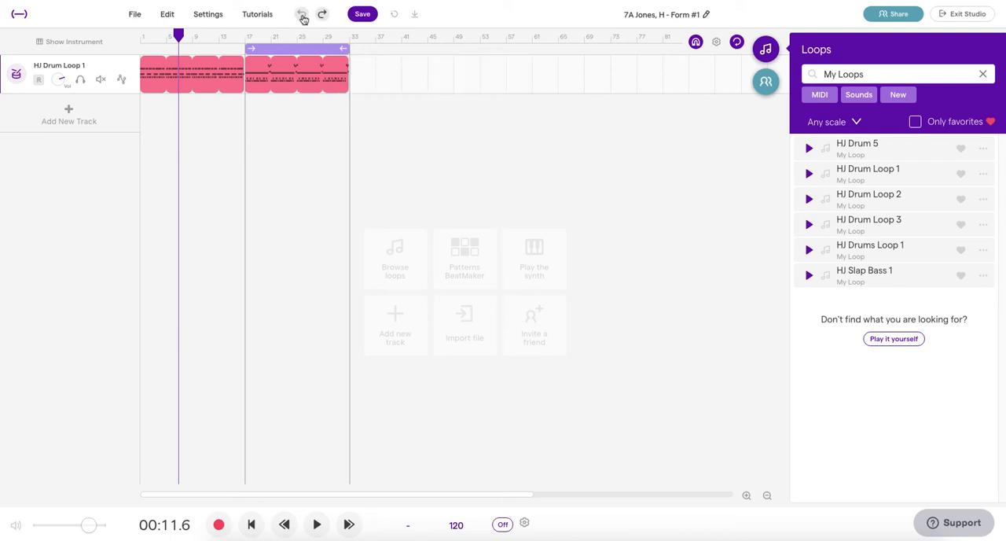
# Step: Select both drum clips and duplicate them together so the copies start at bar 33
pyautogui.moveTo(155, 125); pyautogui.dragTo(333, 73)
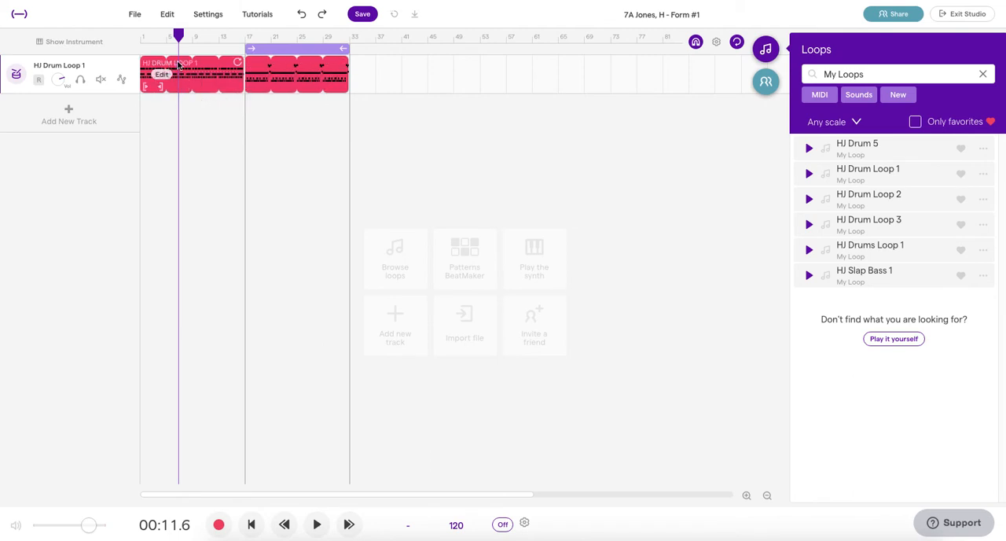
pyautogui.moveTo(183, 67); pyautogui.dragTo(391, 72)
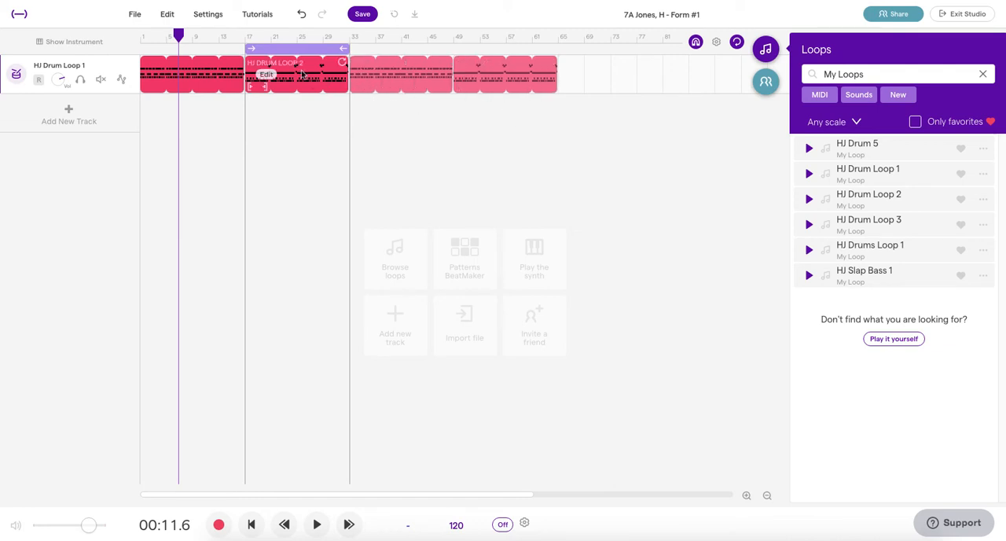
# Step: Move the cycle range to start at bar 65 and shorten it to end at bar 73
pyautogui.moveTo(288, 49); pyautogui.dragTo(597, 66)
pyautogui.hscroll(5, 519, 136)
pyautogui.hscroll(2, 515, 134)
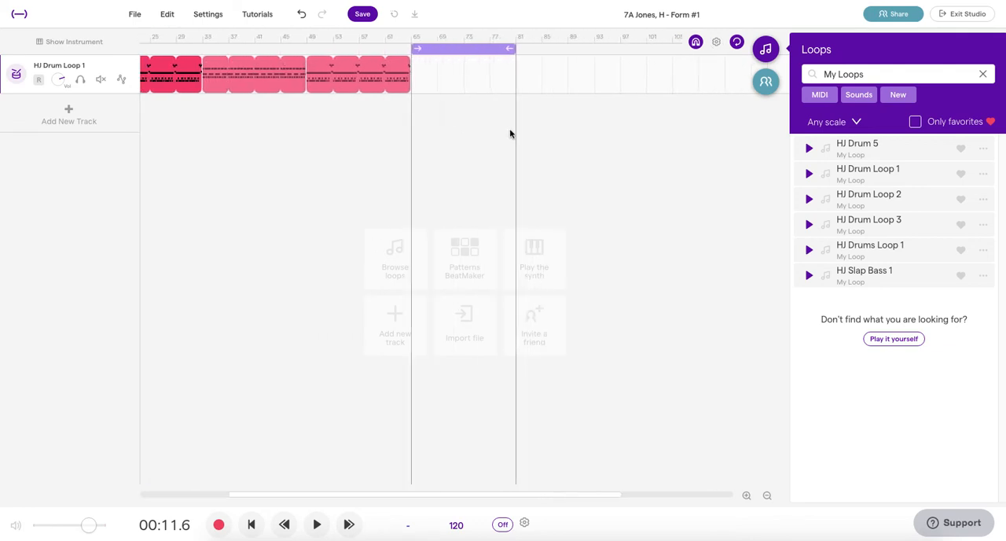
pyautogui.moveTo(495, 48); pyautogui.dragTo(443, 49)
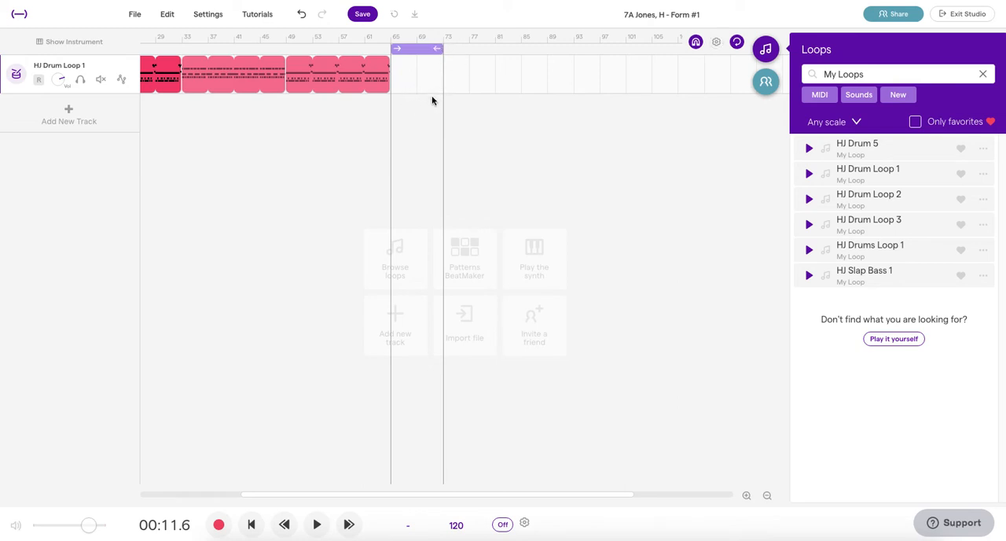
# Step: Place the playhead at bar 65, at the end of the last drum clip
pyautogui.click(746, 495)
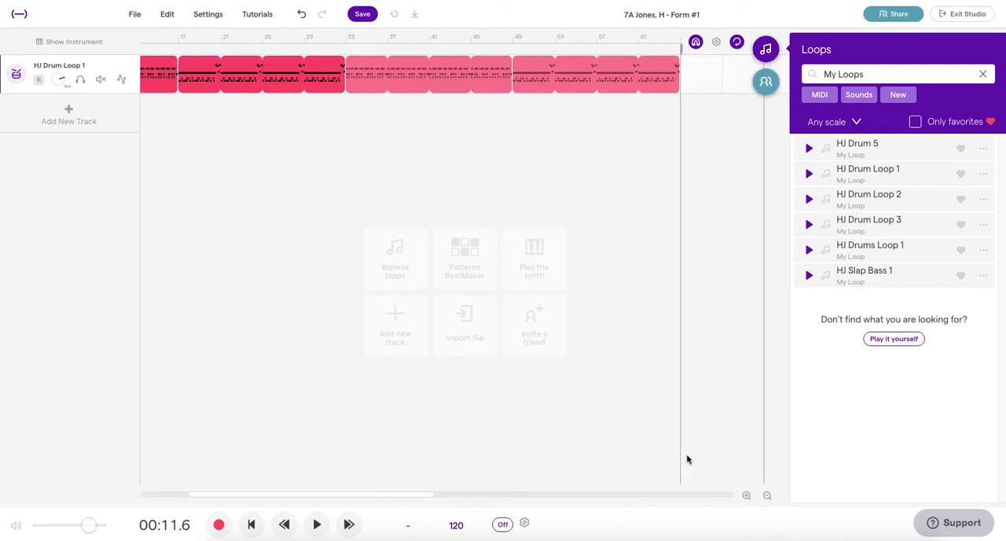
pyautogui.click(416, 38)
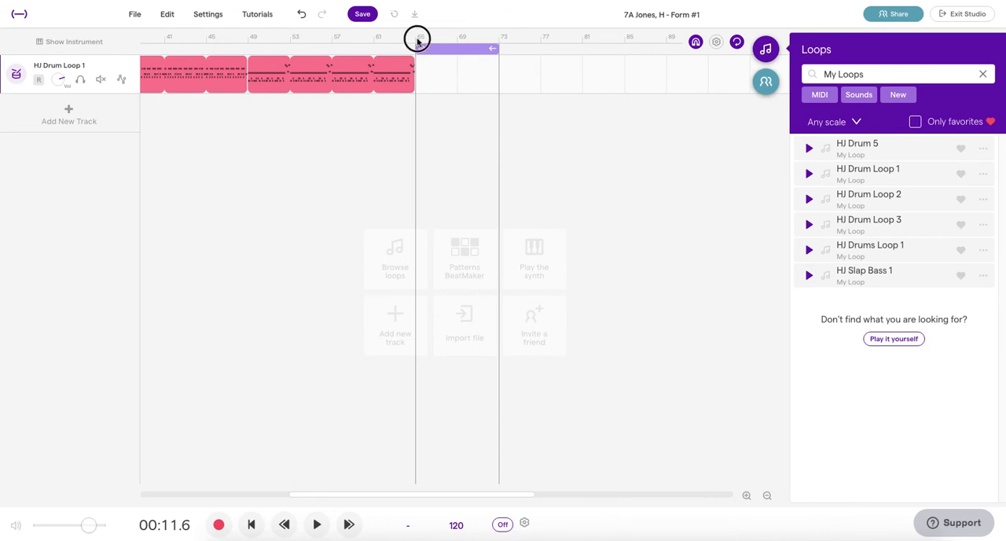
pyautogui.click(747, 495)
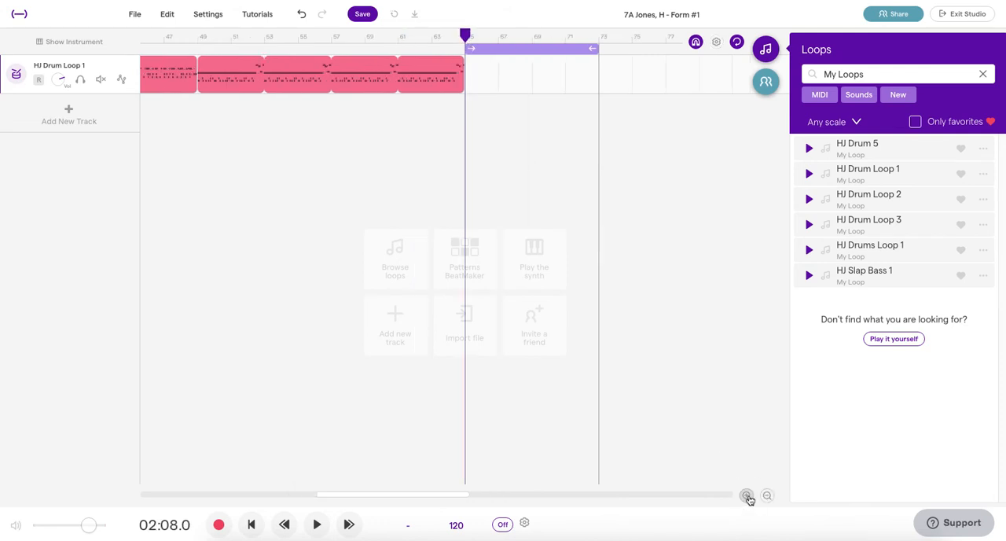
# Step: Add the HJ Drum Loop 3 loop to the drum track at bar 65, filling the section up to bar 73
pyautogui.click(747, 496)
pyautogui.hscroll(3, 631, 430)
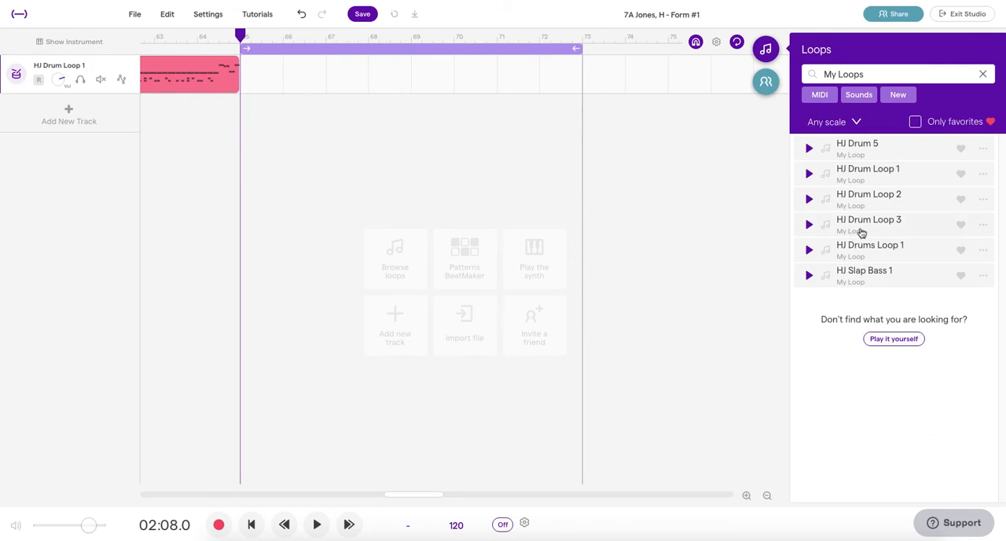
pyautogui.moveTo(875, 226); pyautogui.dragTo(240, 78)
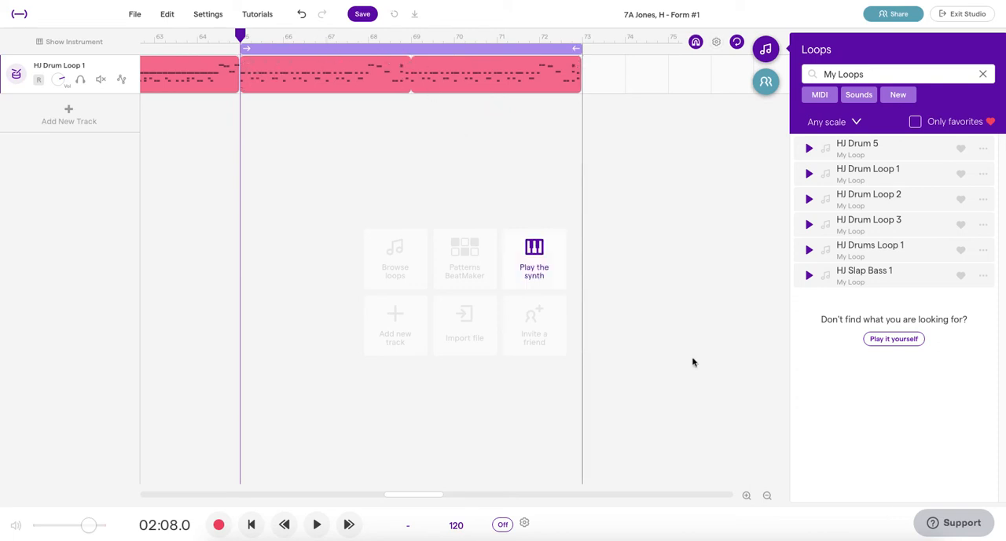
# Step: Copy the HJ Drum Loop 2 clip that starts at bar 49 to bar 73 and again to bar 89
pyautogui.click(767, 496)
pyautogui.click(767, 496)
pyautogui.click(767, 495)
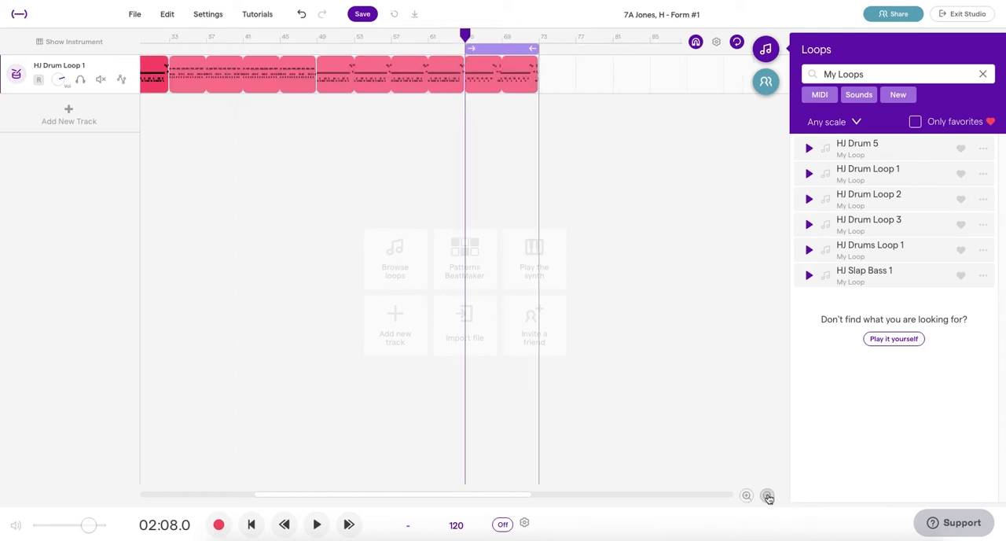
pyautogui.click(767, 496)
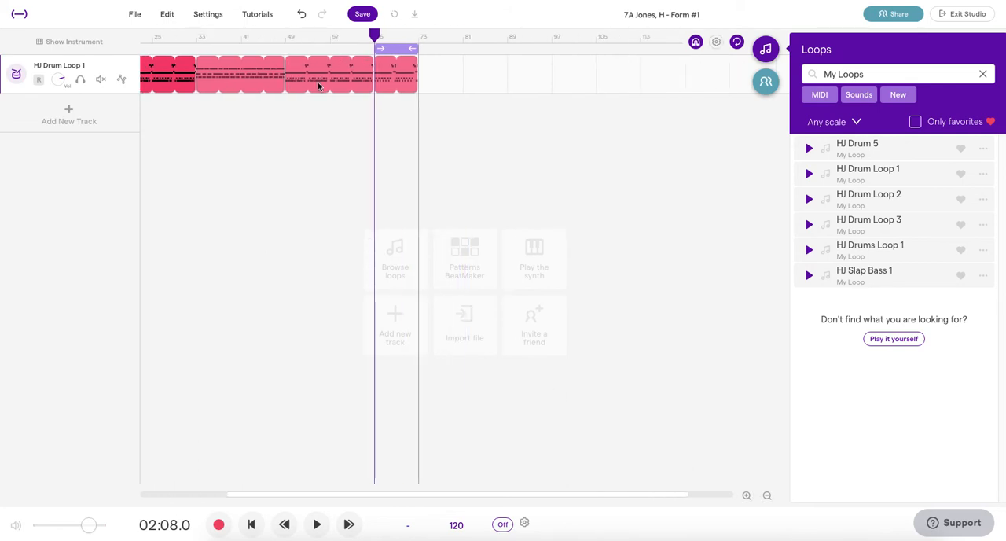
pyautogui.click(322, 67)
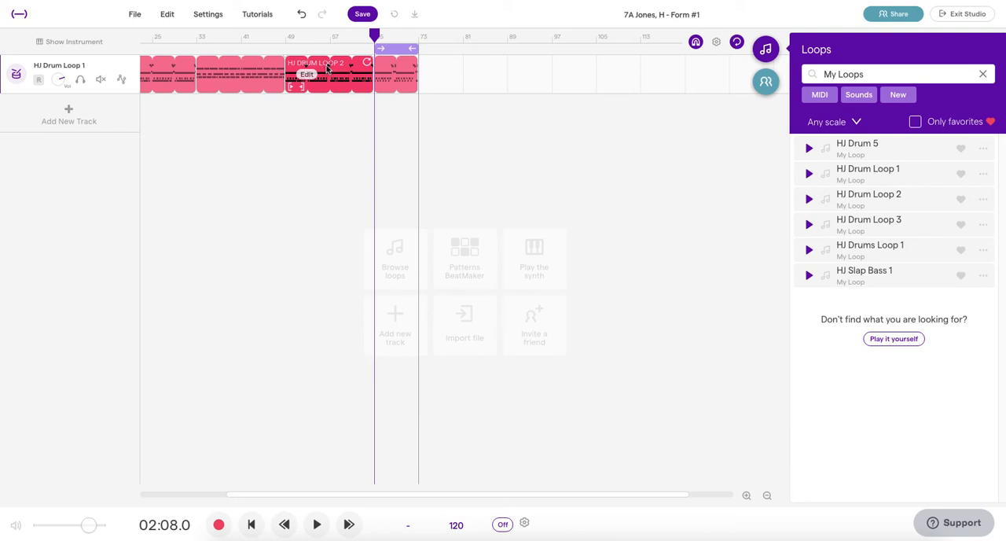
pyautogui.moveTo(322, 68); pyautogui.dragTo(462, 73)
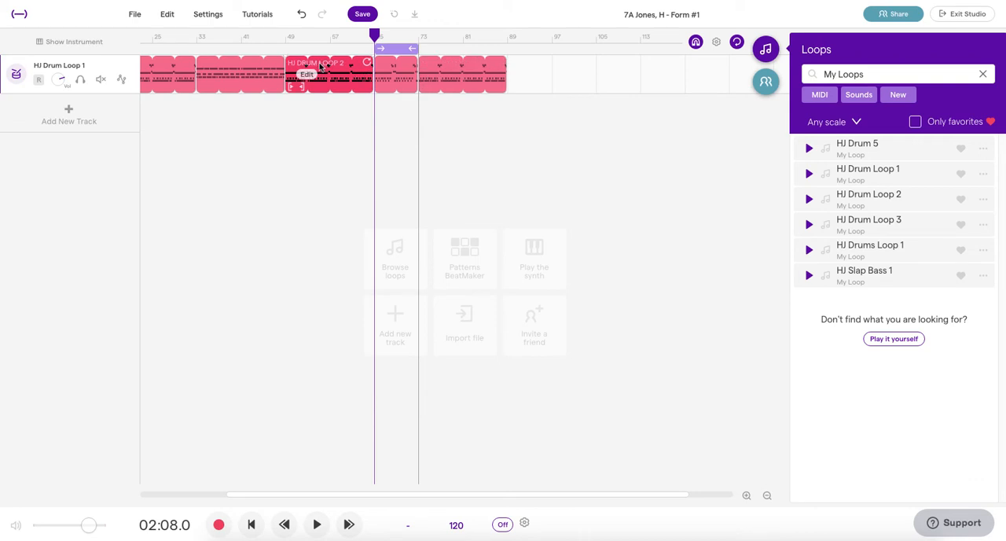
pyautogui.moveTo(321, 68); pyautogui.dragTo(541, 80)
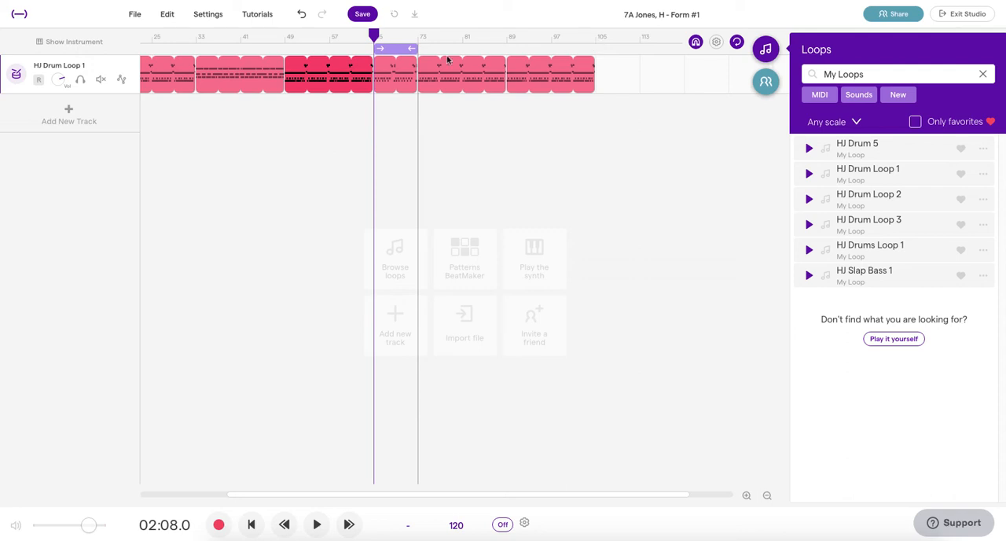
# Step: Turn off the cycle range and place the playhead at bar 105, at the end of the last drum clip
pyautogui.click(401, 55)
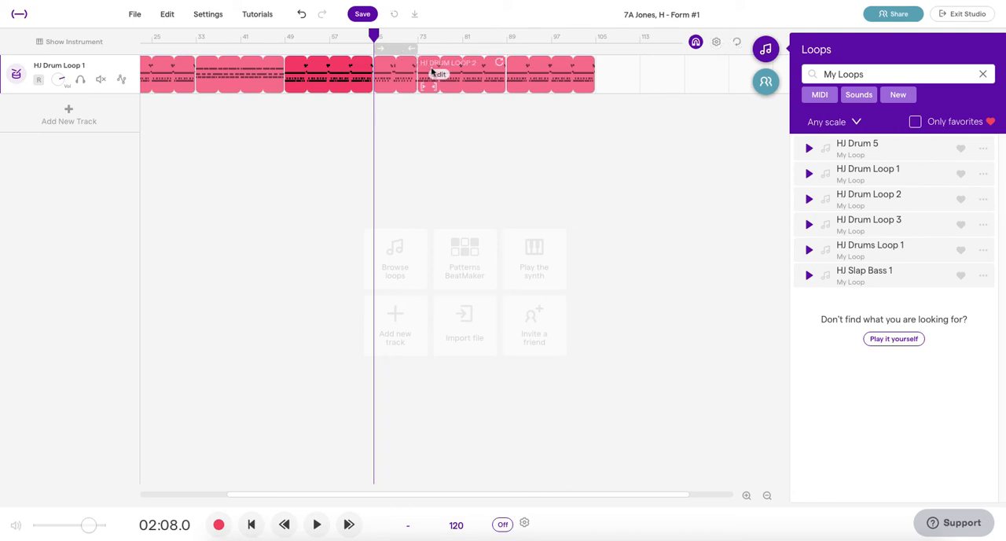
pyautogui.click(574, 38)
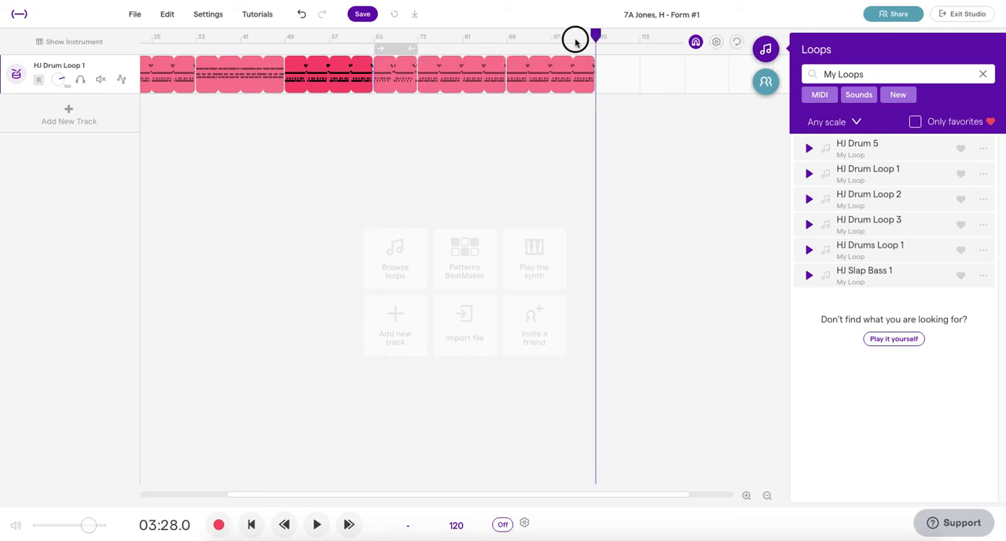
# Step: Add a fade out to the last drum clip and lengthen it so the fade starts at bar 101
pyautogui.click(747, 496)
pyautogui.moveTo(626, 494); pyautogui.dragTo(605, 494)
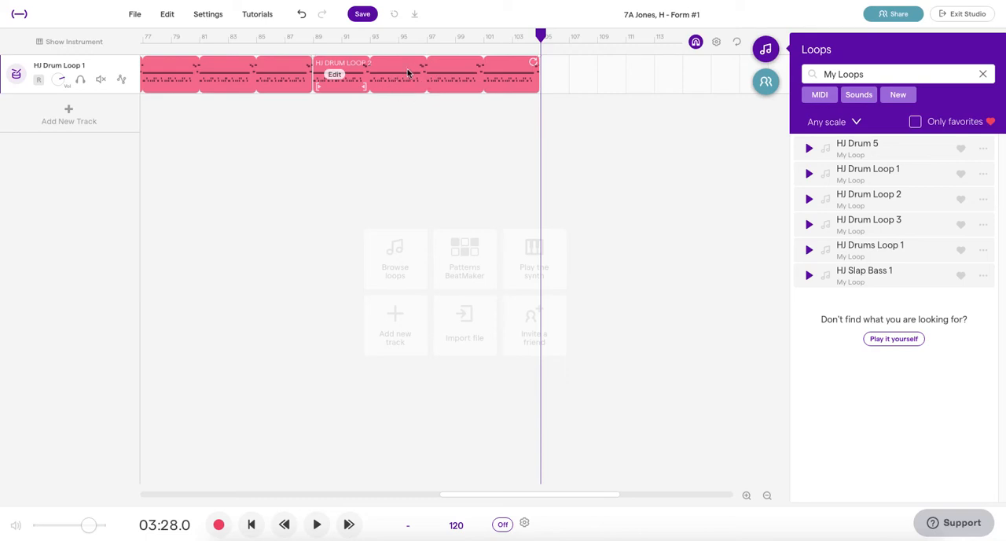
pyautogui.click(335, 76)
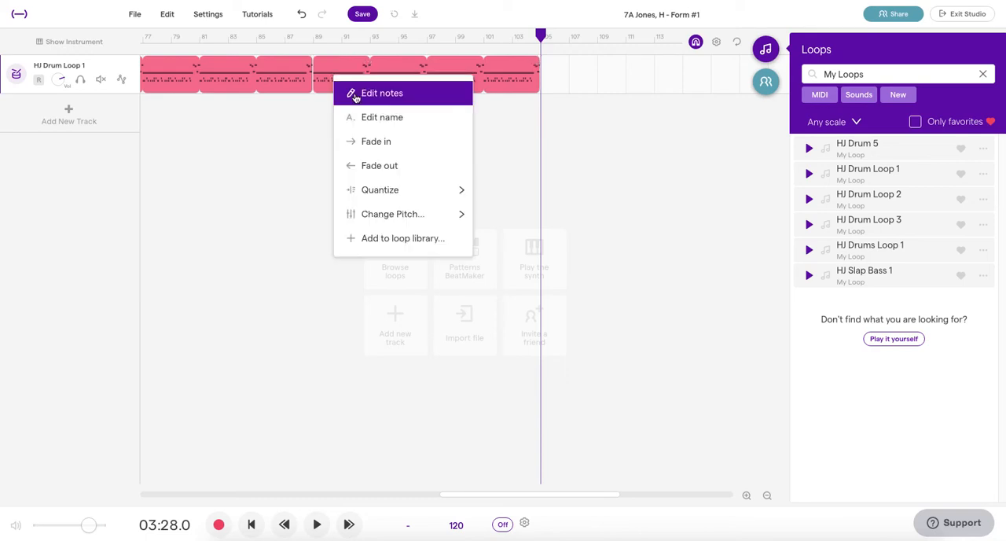
pyautogui.moveTo(399, 190)
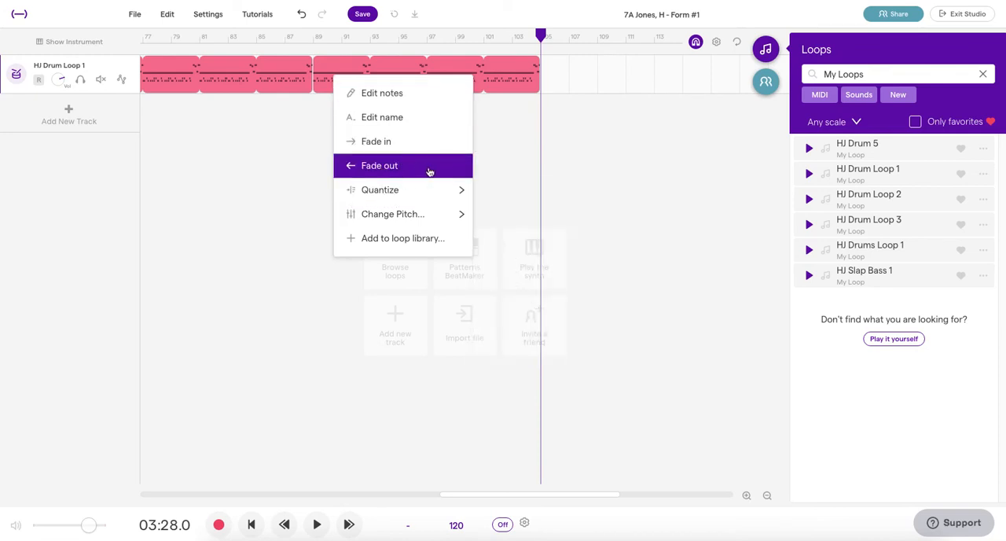
pyautogui.click(429, 171)
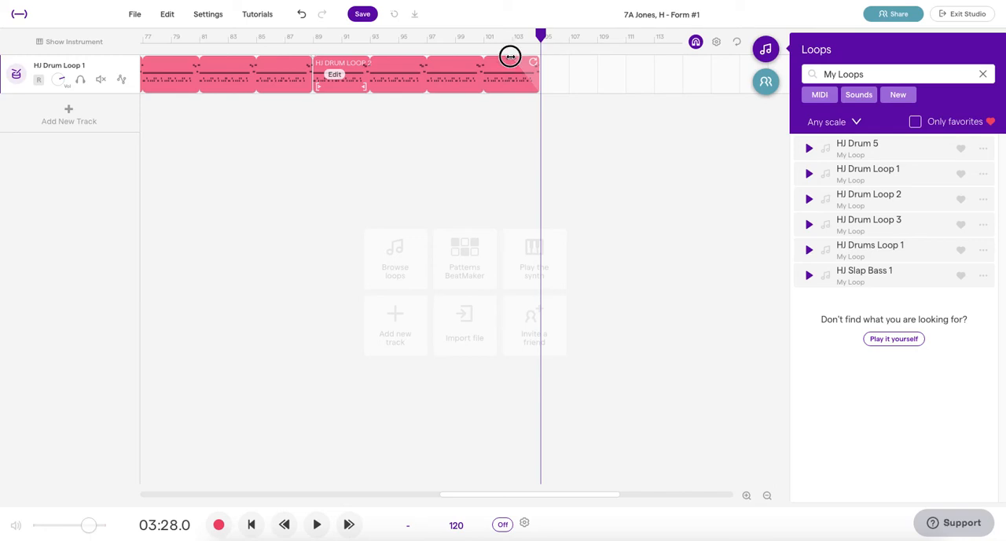
pyautogui.click(510, 57)
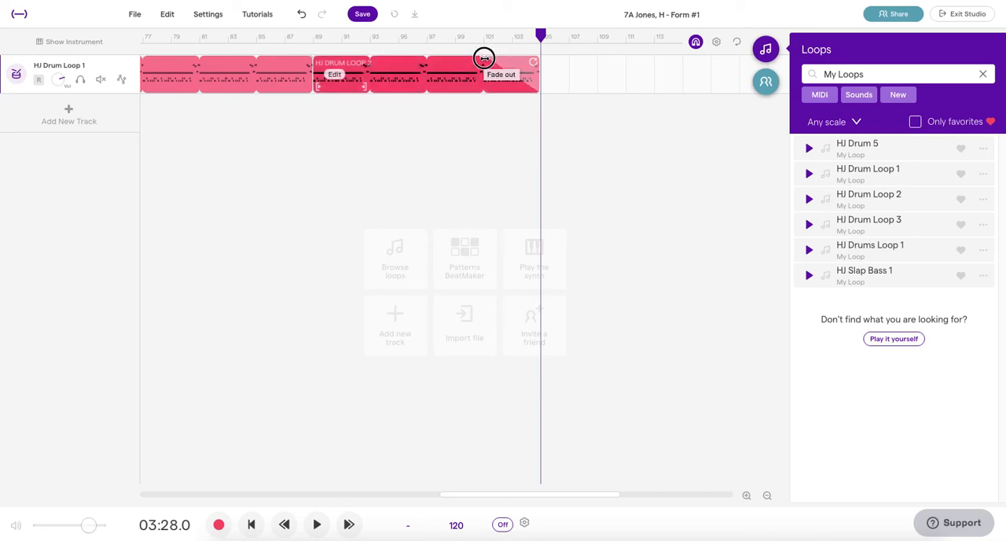
pyautogui.moveTo(420, 56); pyautogui.dragTo(535, 59)
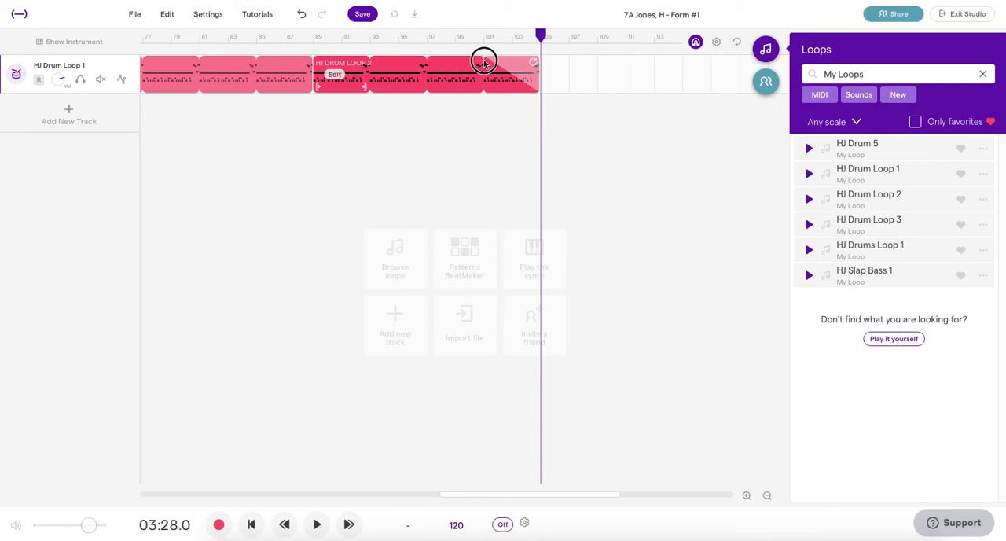
# Step: Play the ending from bar 99 to hear the fade out, raising the drum track's volume during playback
pyautogui.click(456, 37)
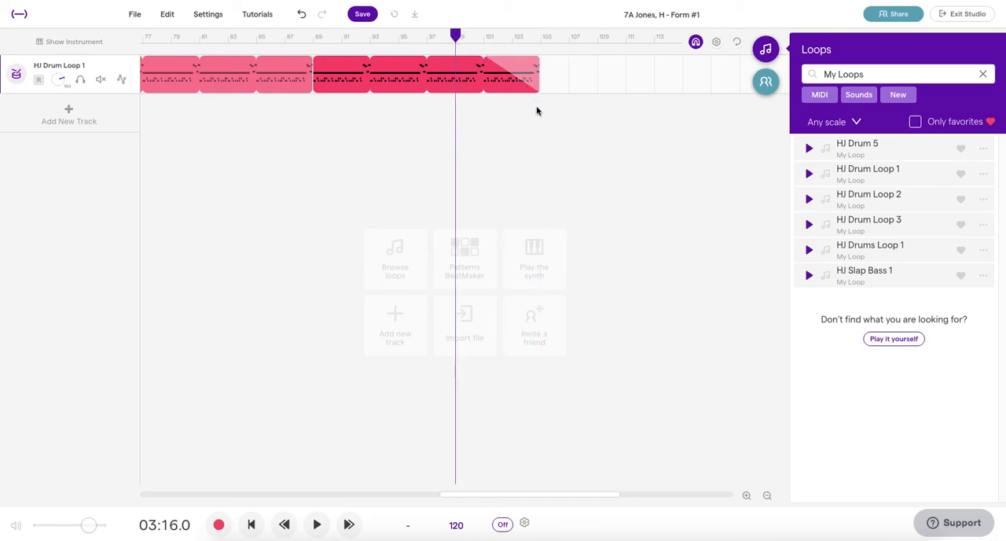
pyautogui.press('space')
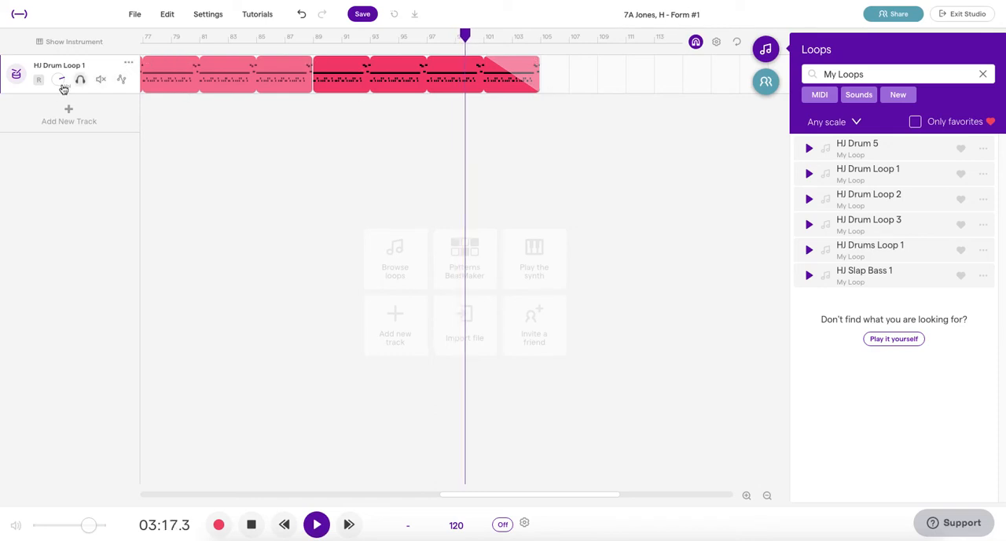
pyautogui.moveTo(59, 81); pyautogui.dragTo(62, 58)
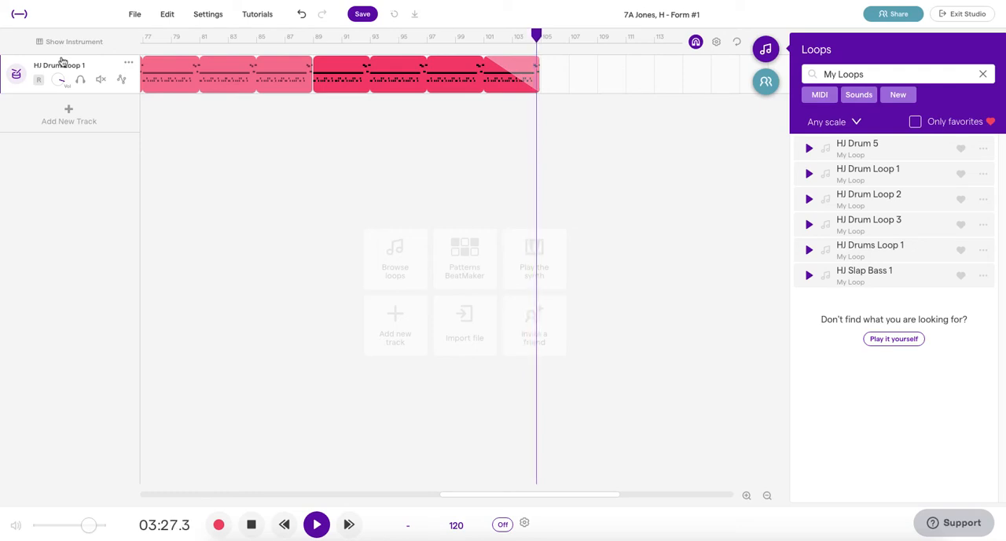
pyautogui.press('space')
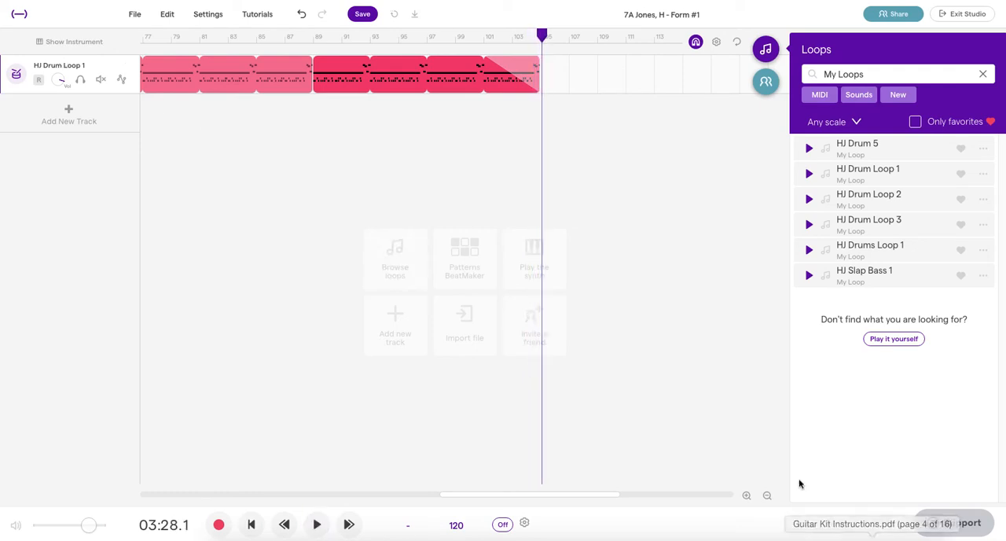
# Step: Move the cycle range to bar 1, turn it on and extend it to end at bar 17
pyautogui.click(767, 496)
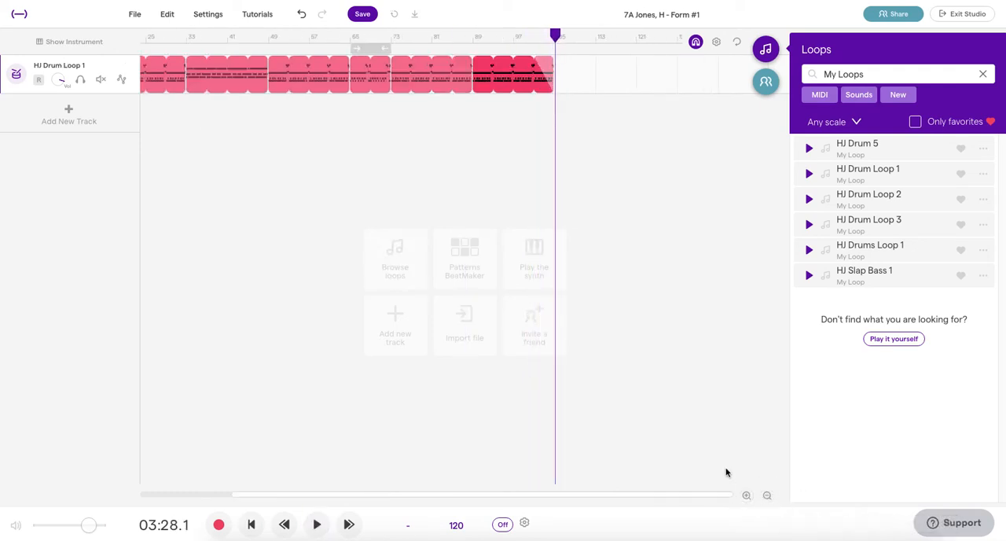
pyautogui.hscroll(-2, 425, 158)
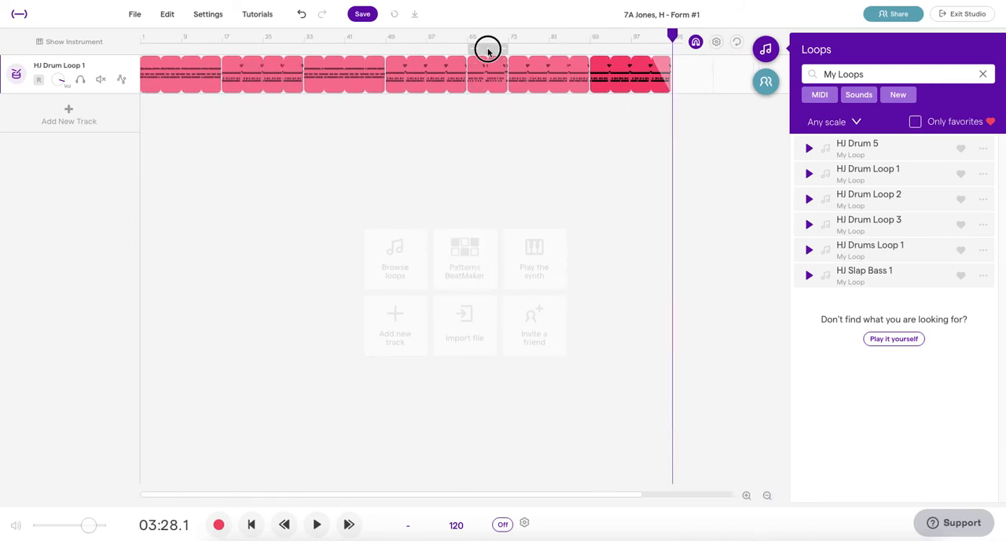
pyautogui.moveTo(487, 51); pyautogui.dragTo(189, 53)
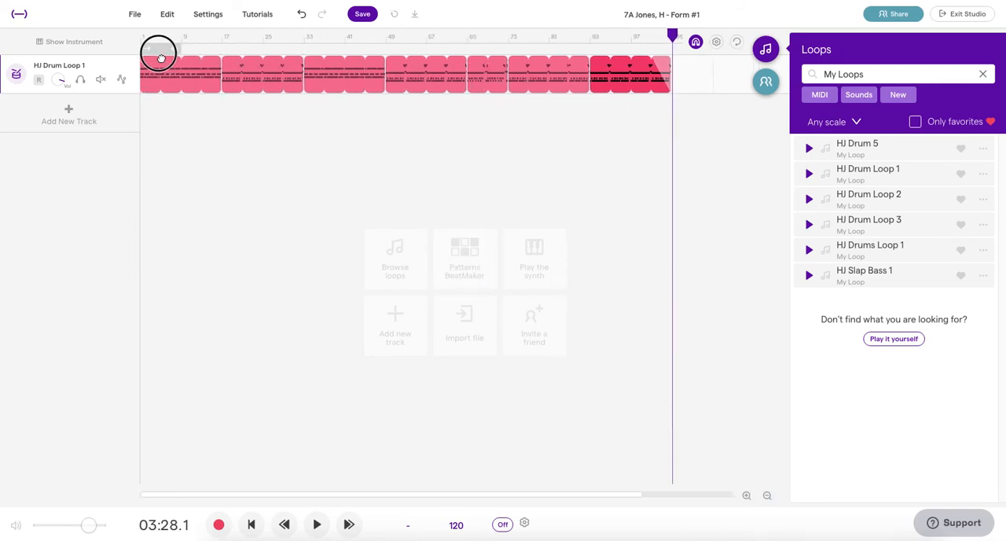
pyautogui.click(164, 50)
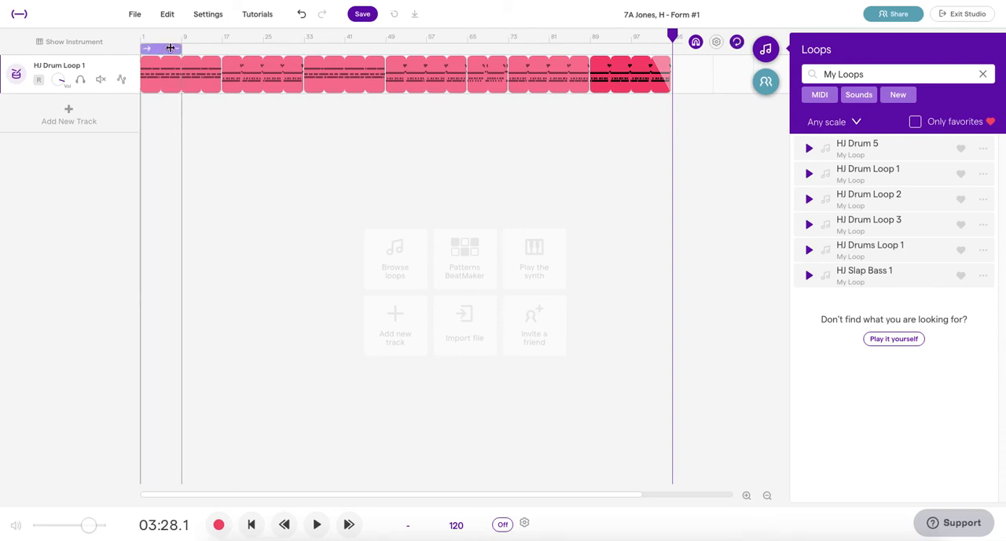
pyautogui.moveTo(179, 49); pyautogui.dragTo(218, 52)
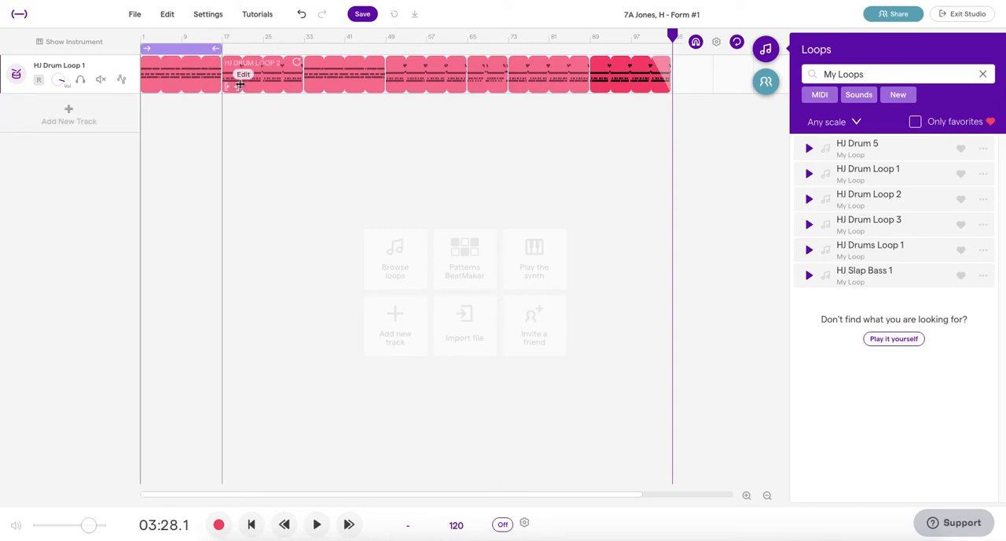
# Step: Switch the loop library from My Loops to the Bass category and play the cycled first drum section
pyautogui.click(982, 73)
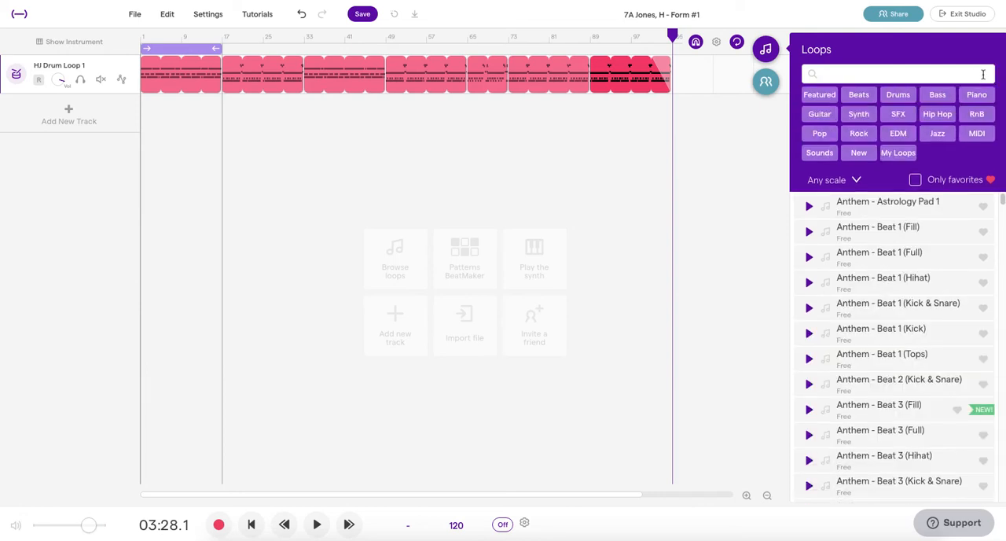
pyautogui.click(937, 96)
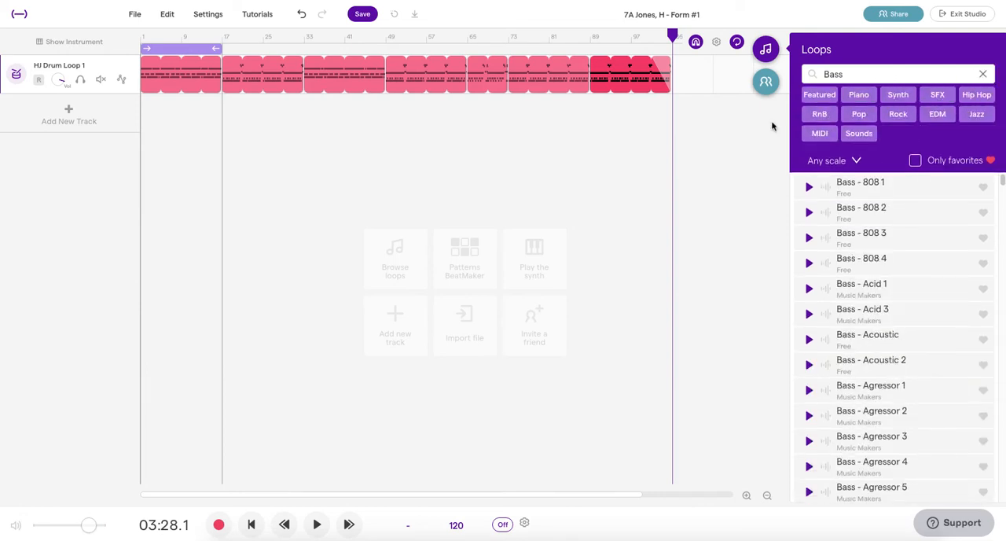
pyautogui.press('space')
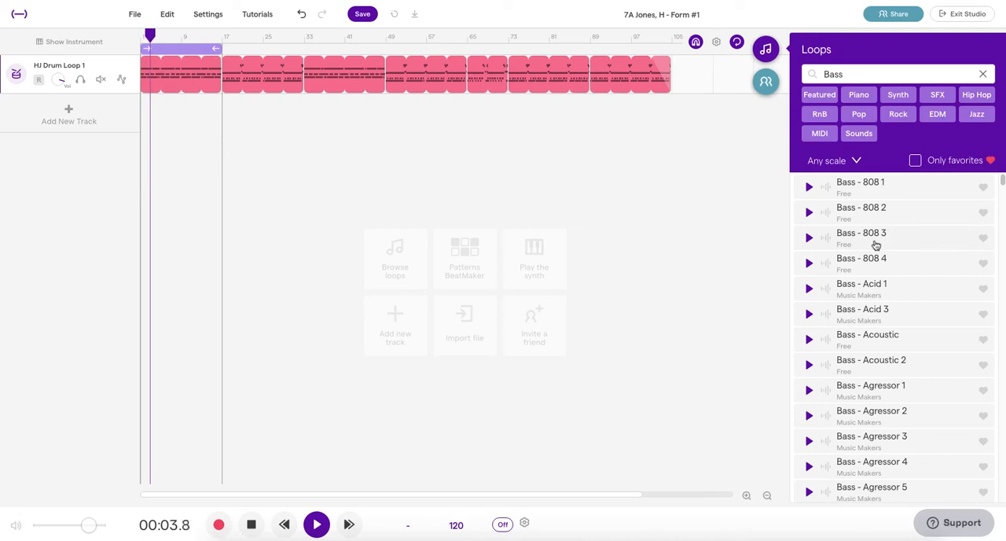
# Step: Audition the bass loops Agressor 1, Alarm 2 and Dirty 16 against the playing drum section
pyautogui.scroll(-3, 812, 285)
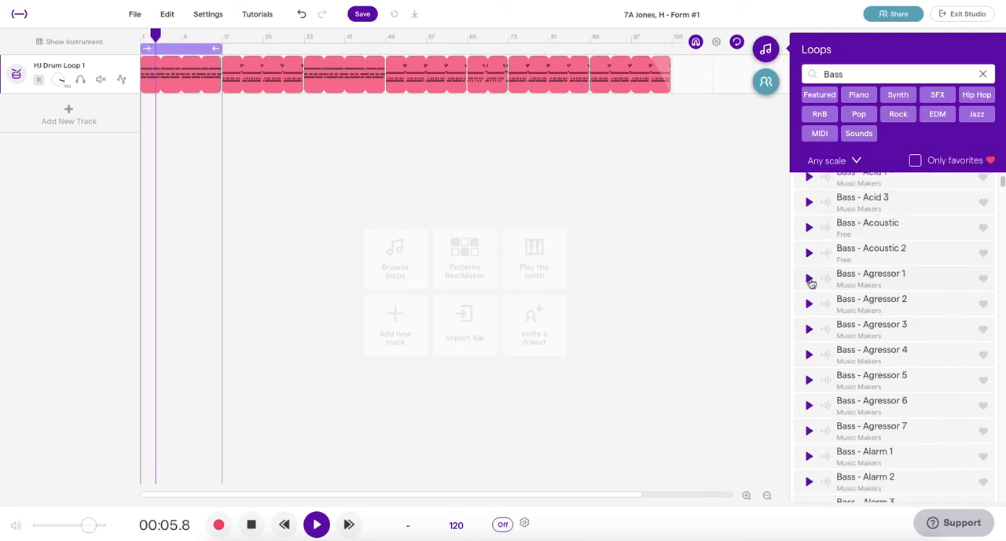
pyautogui.click(810, 279)
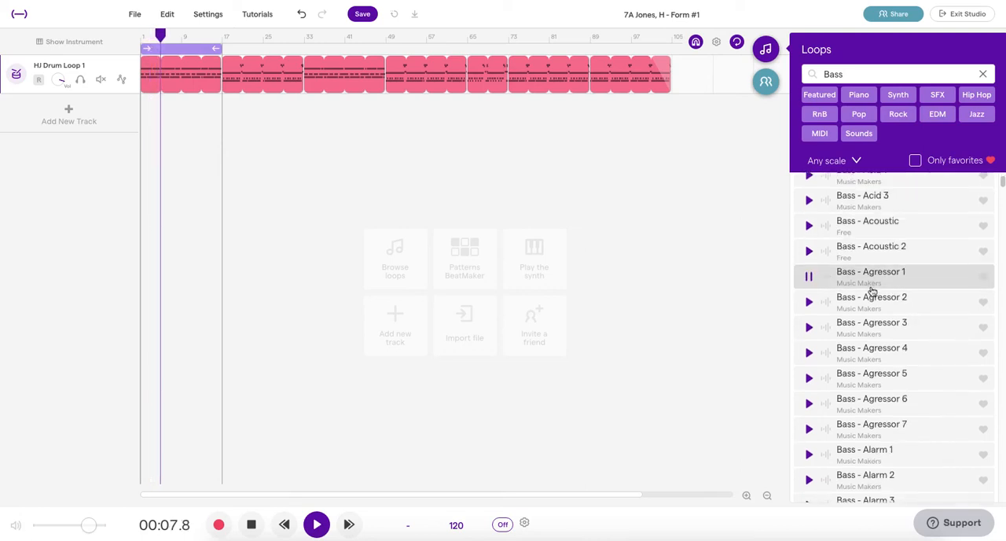
pyautogui.scroll(-5, 872, 292)
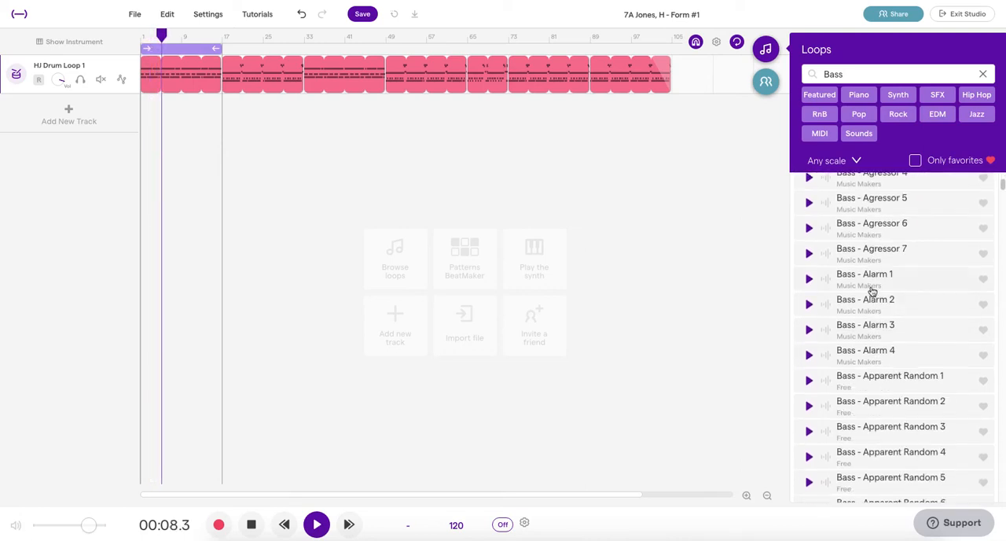
pyautogui.click(809, 303)
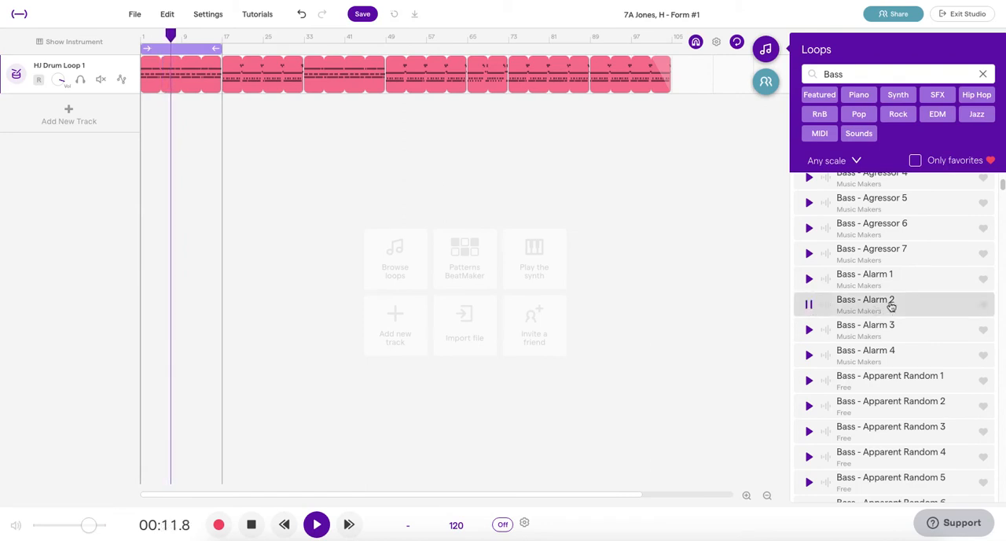
pyautogui.scroll(-10, 893, 303)
pyautogui.scroll(-15, 897, 293)
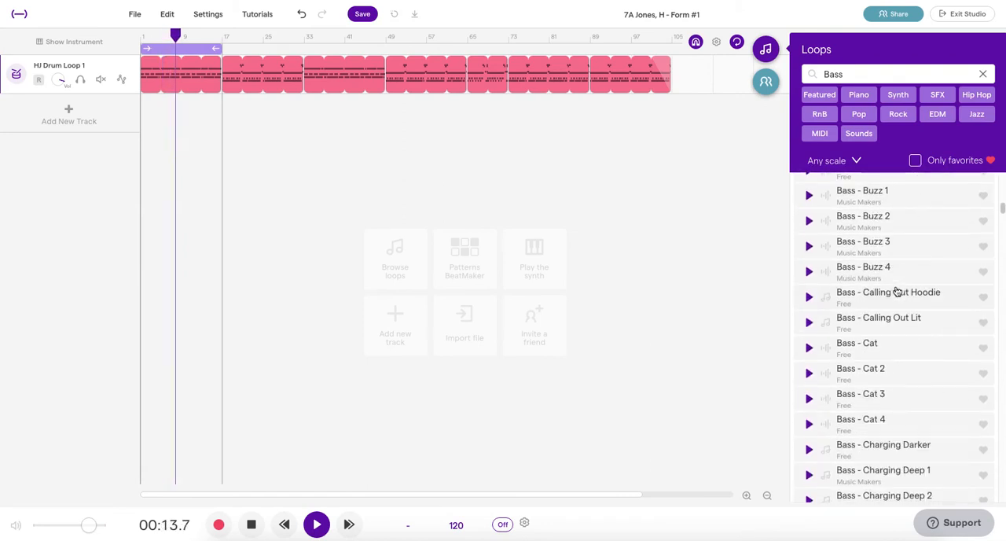
pyautogui.scroll(-3, 896, 291)
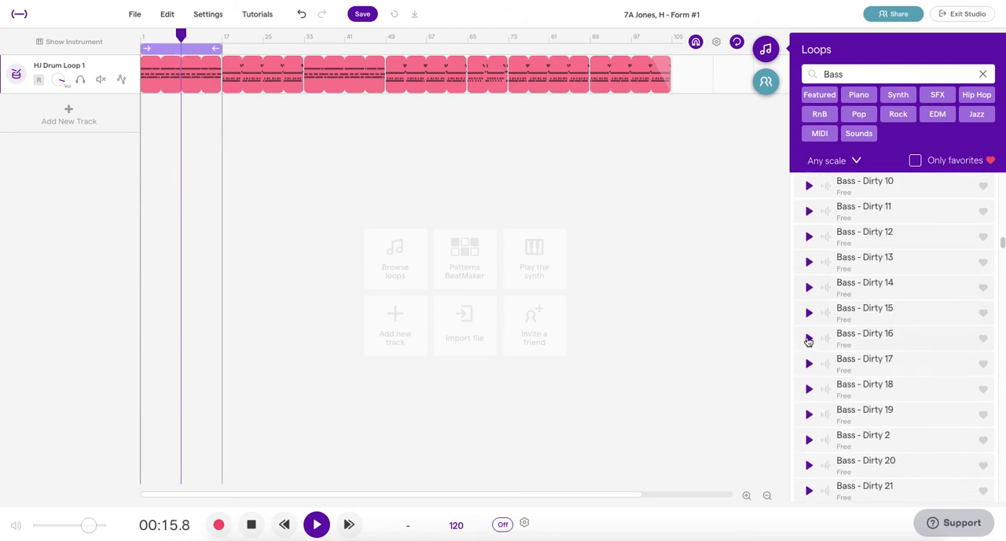
pyautogui.click(809, 338)
# Step: Browse further through the bass loops and audition Focus 2 and Funk 1 against the drums
pyautogui.scroll(-5, 909, 303)
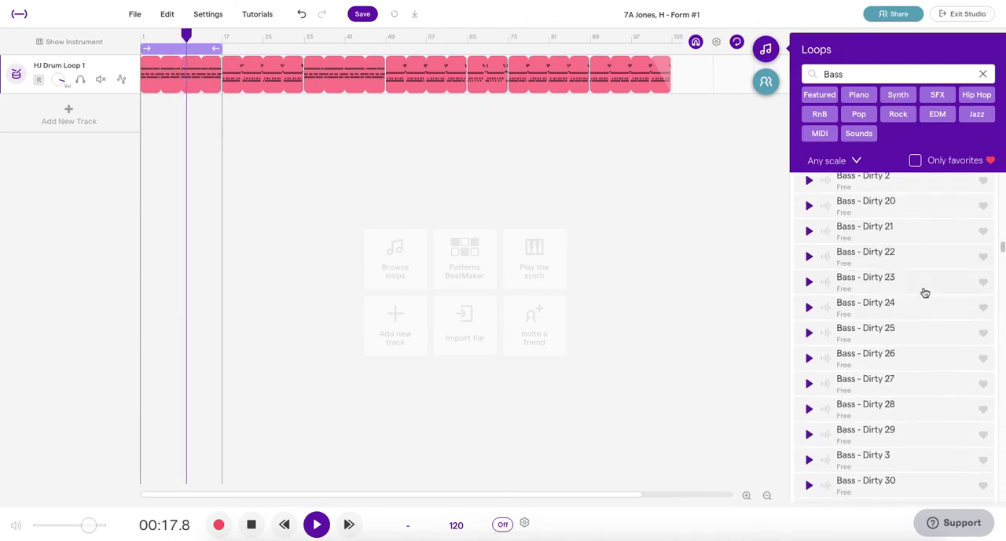
pyautogui.scroll(-8, 878, 310)
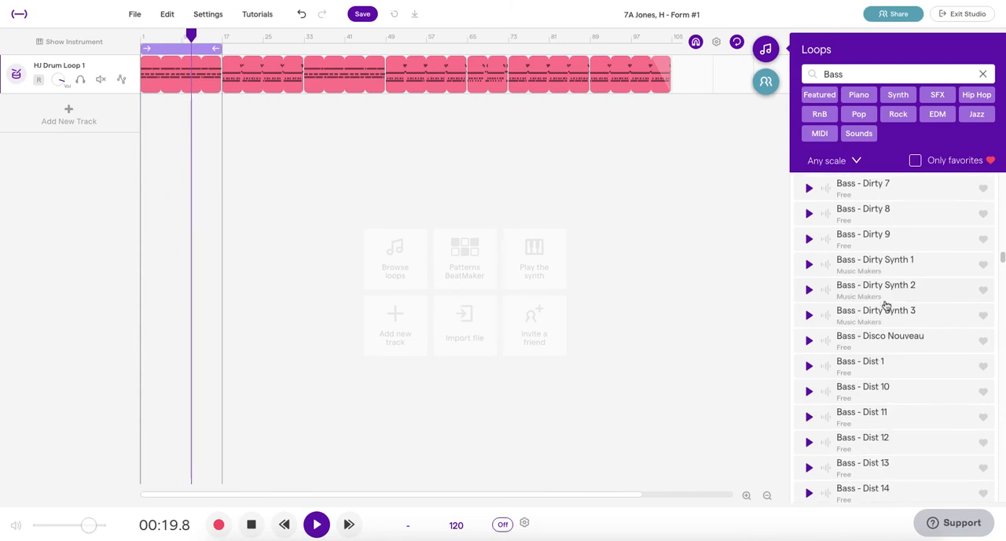
pyautogui.scroll(-10, 872, 314)
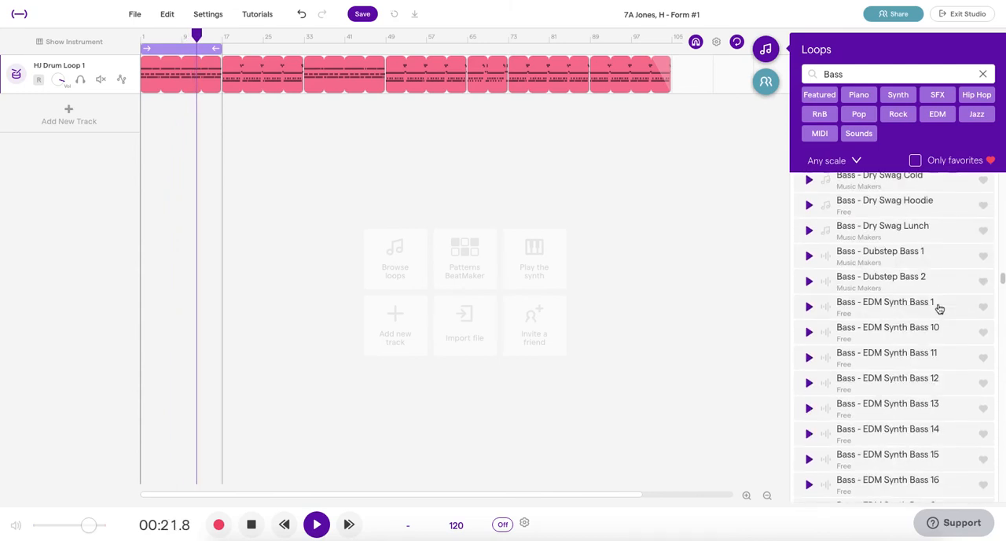
pyautogui.scroll(-12, 880, 314)
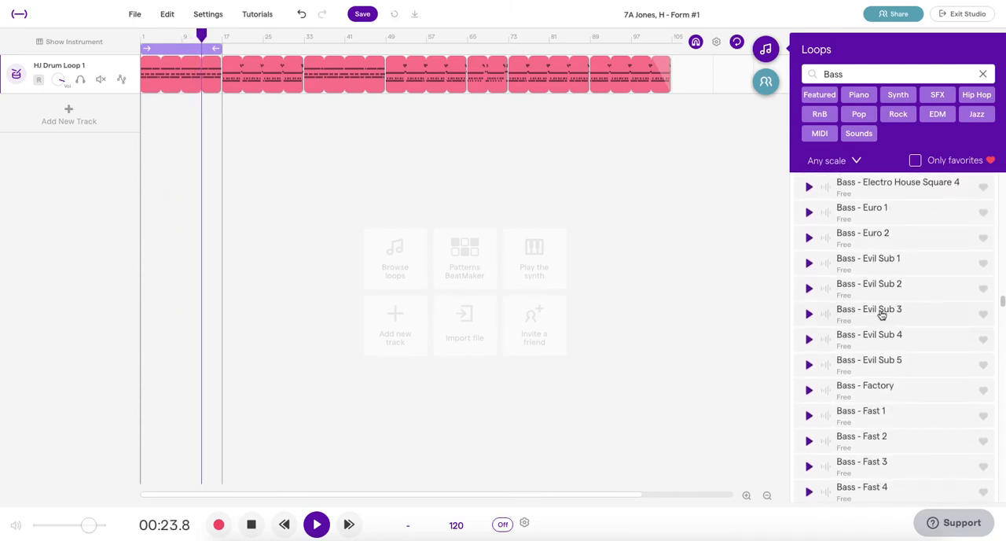
pyautogui.scroll(-2, 860, 355)
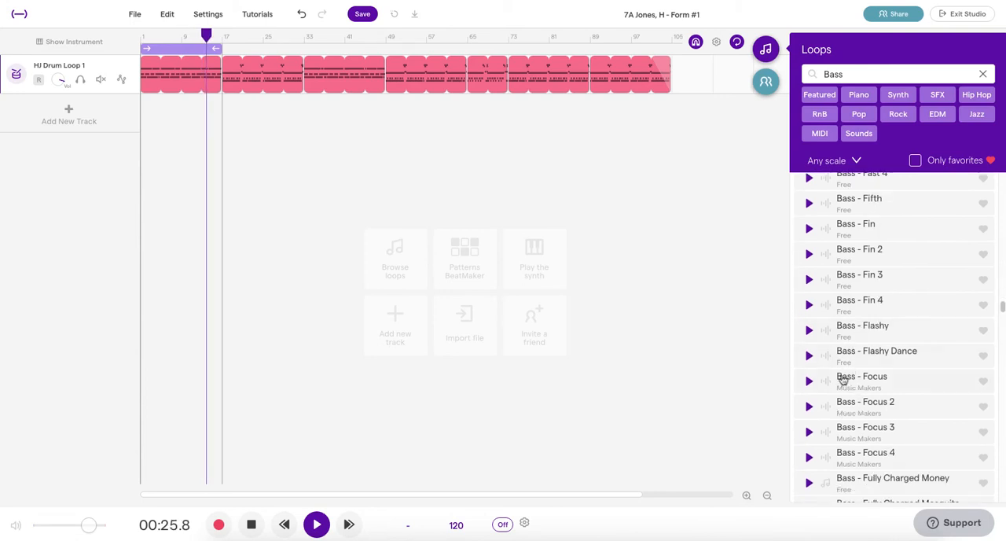
pyautogui.click(809, 404)
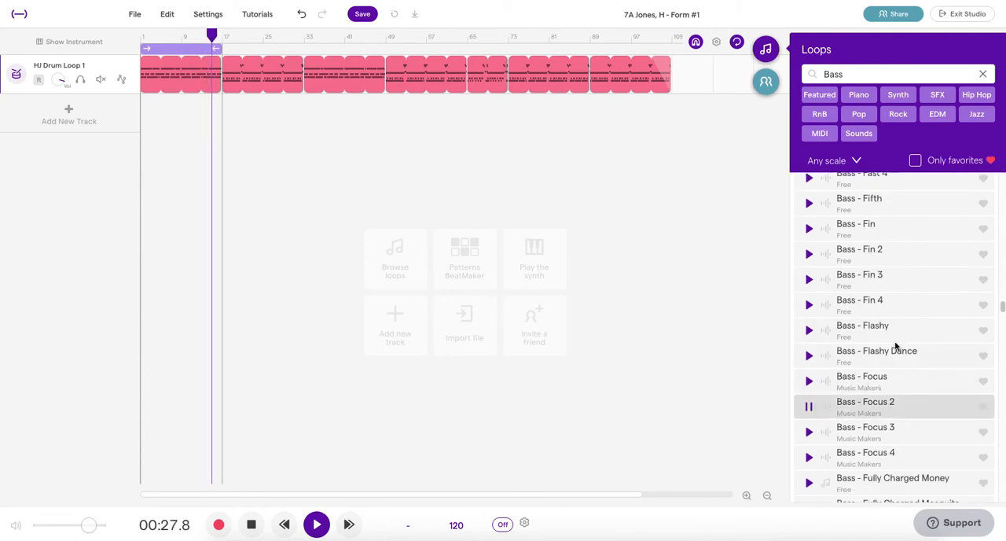
pyautogui.scroll(-3, 894, 346)
pyautogui.scroll(-2, 897, 346)
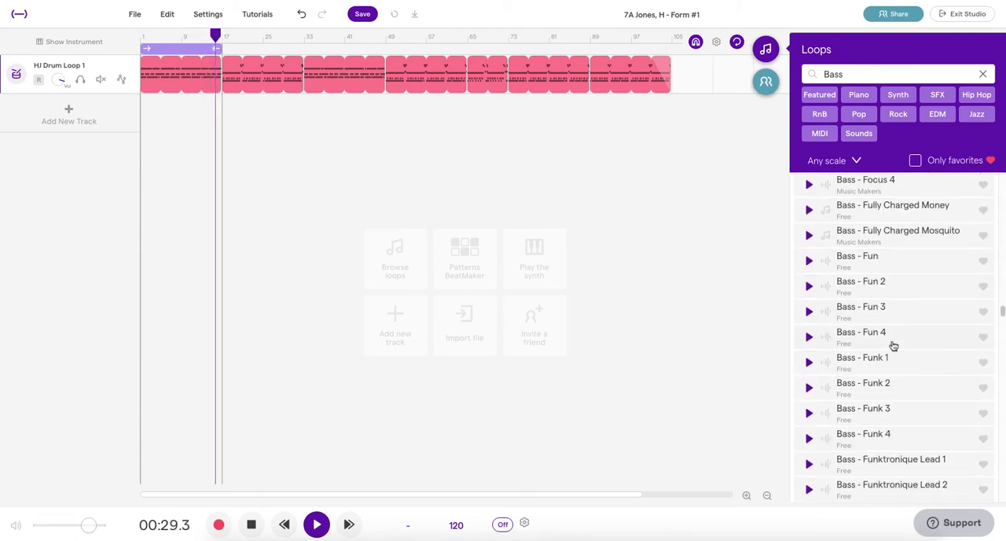
pyautogui.click(808, 361)
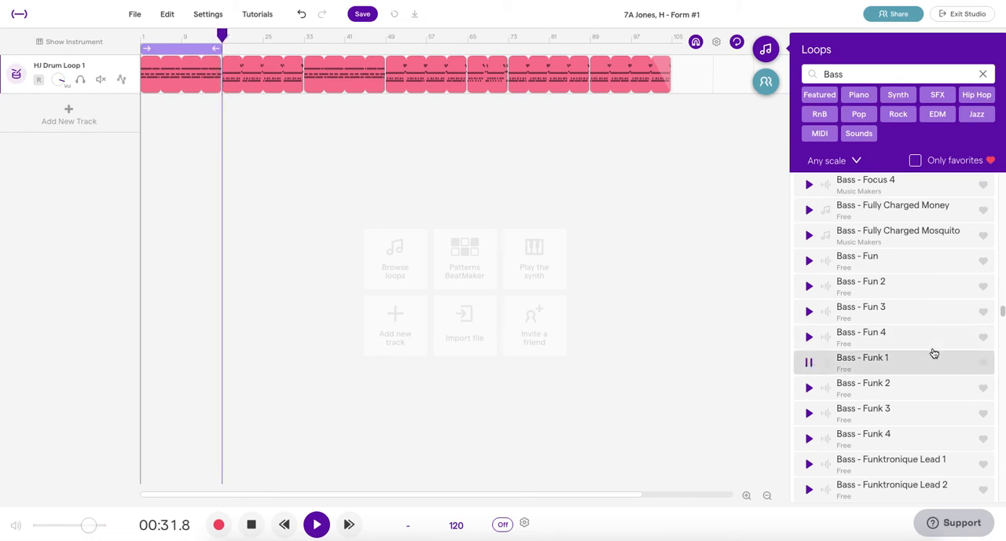
# Step: Add Bass - Funk 2 on a new track filling bars 1 to 17, and move the cycle range to bars 17 to 33
pyautogui.scroll(-2, 900, 361)
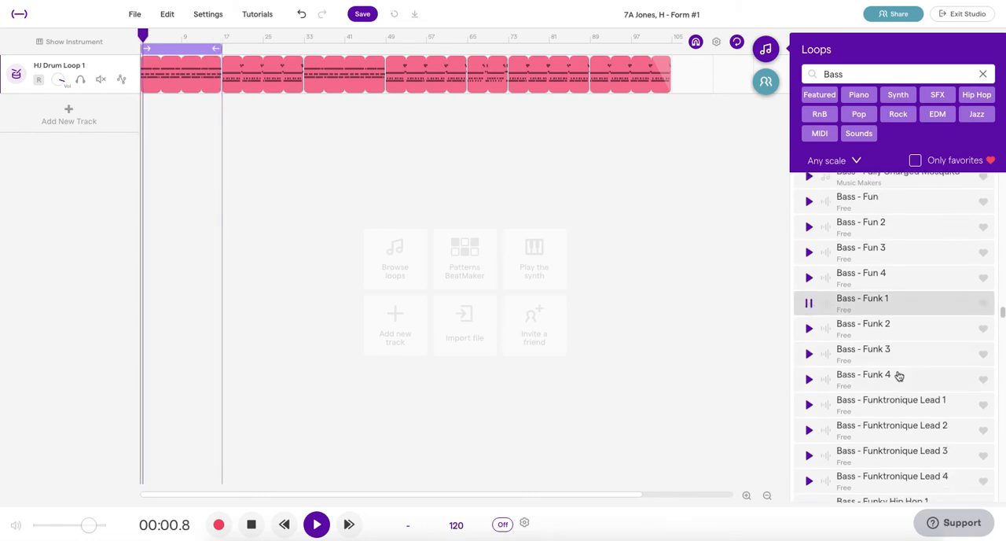
pyautogui.click(809, 405)
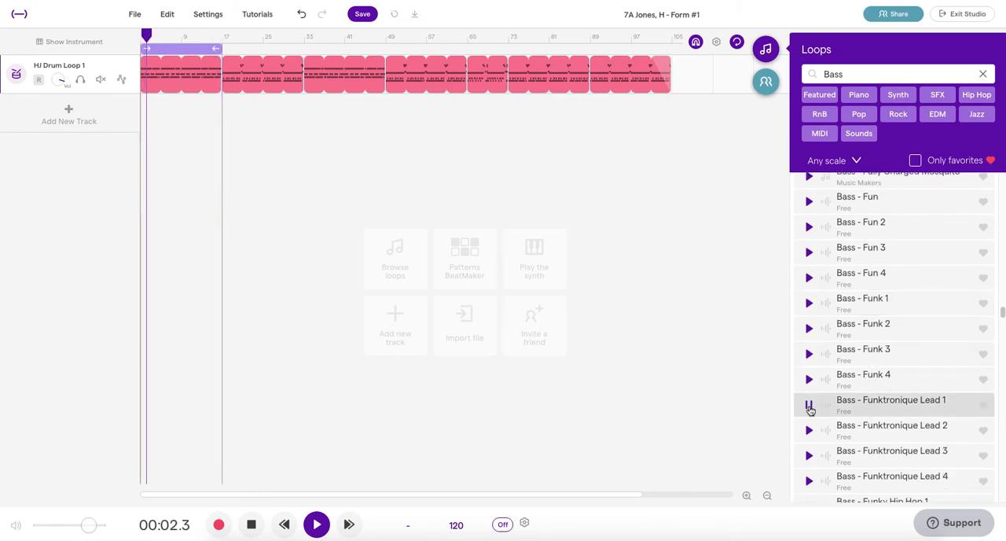
pyautogui.click(809, 328)
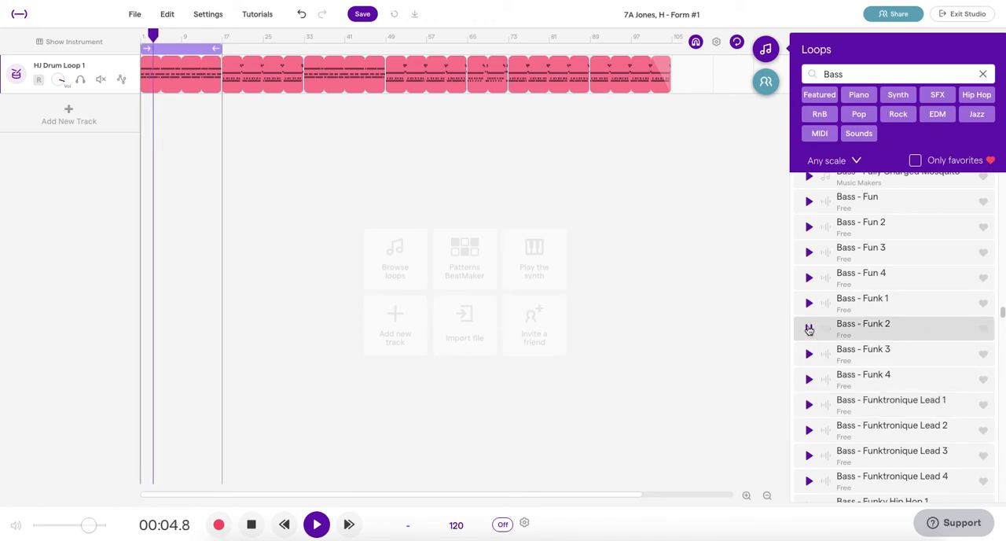
pyautogui.click(877, 329)
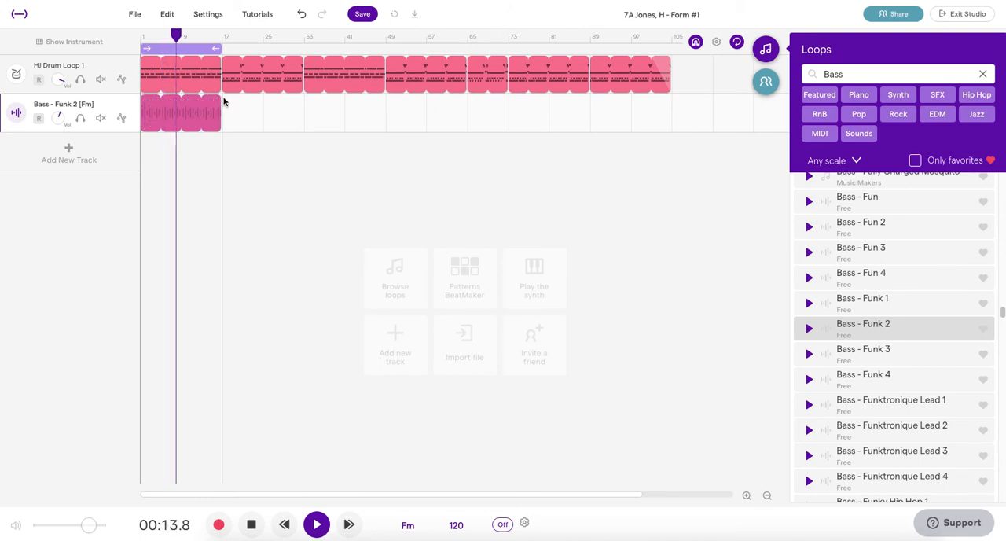
pyautogui.moveTo(190, 48); pyautogui.dragTo(253, 53)
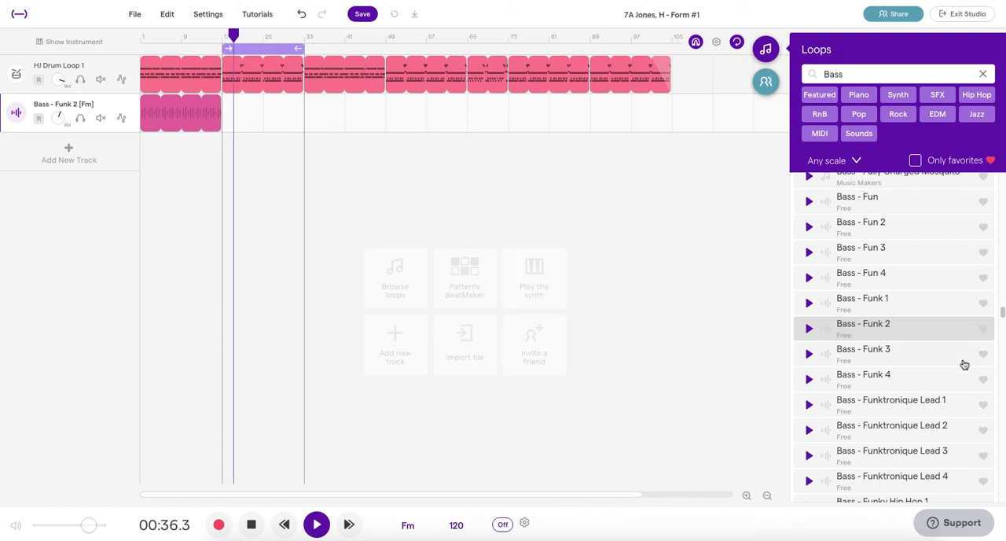
# Step: Try Bass - Garilla 2 on the bass track from bar 17 to bar 33, and delete the clip
pyautogui.scroll(-3, 932, 347)
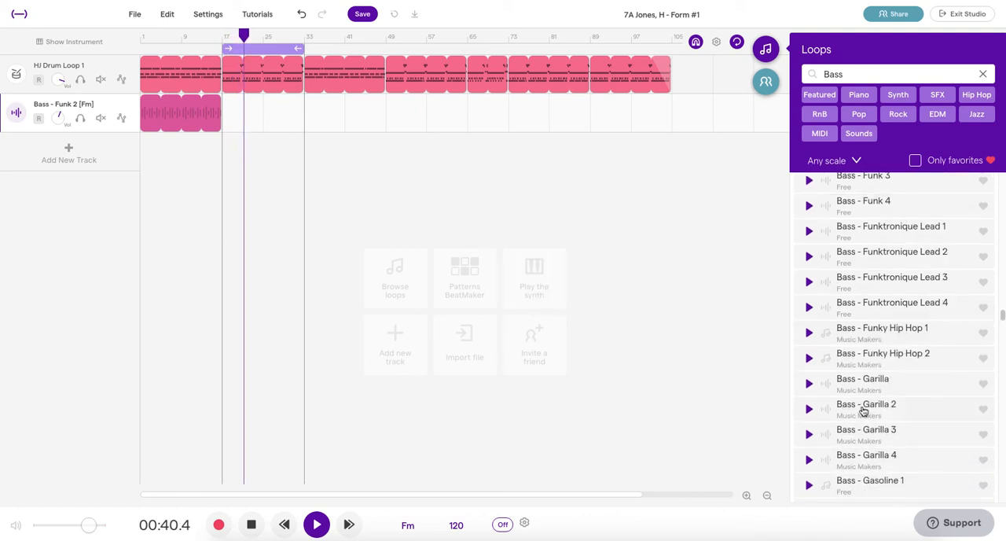
pyautogui.scroll(-4, 857, 408)
pyautogui.scroll(2, 862, 412)
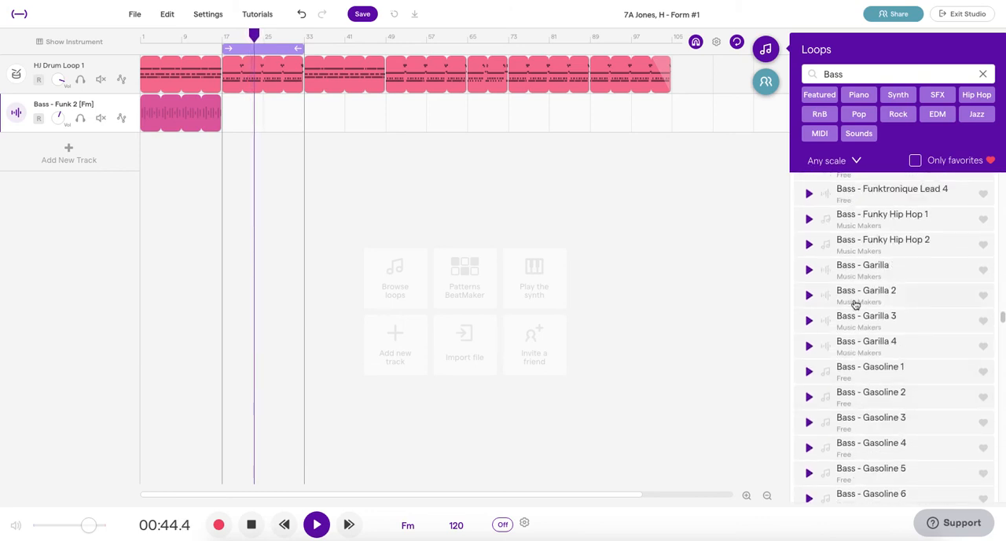
pyautogui.moveTo(871, 297); pyautogui.dragTo(235, 118)
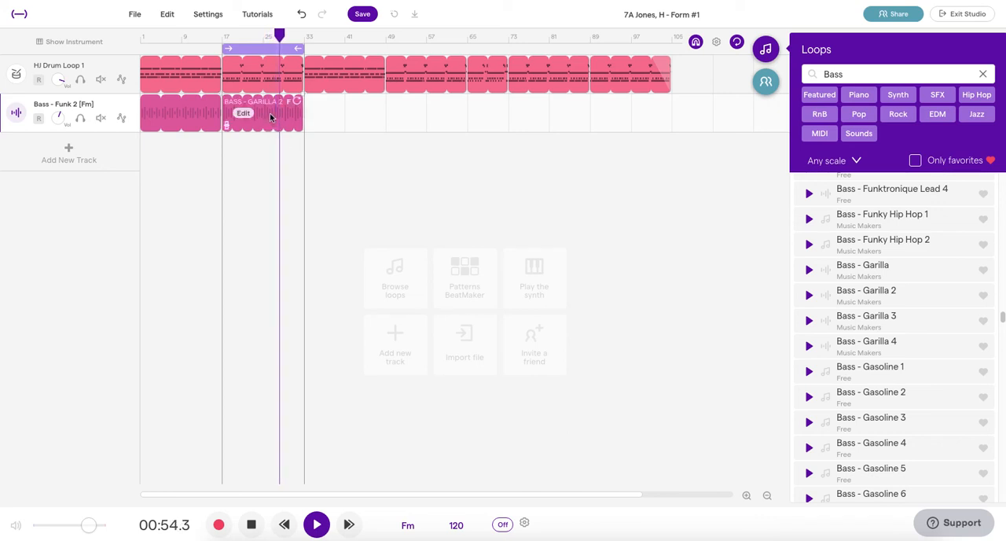
pyautogui.click(269, 113)
pyautogui.press('Delete')
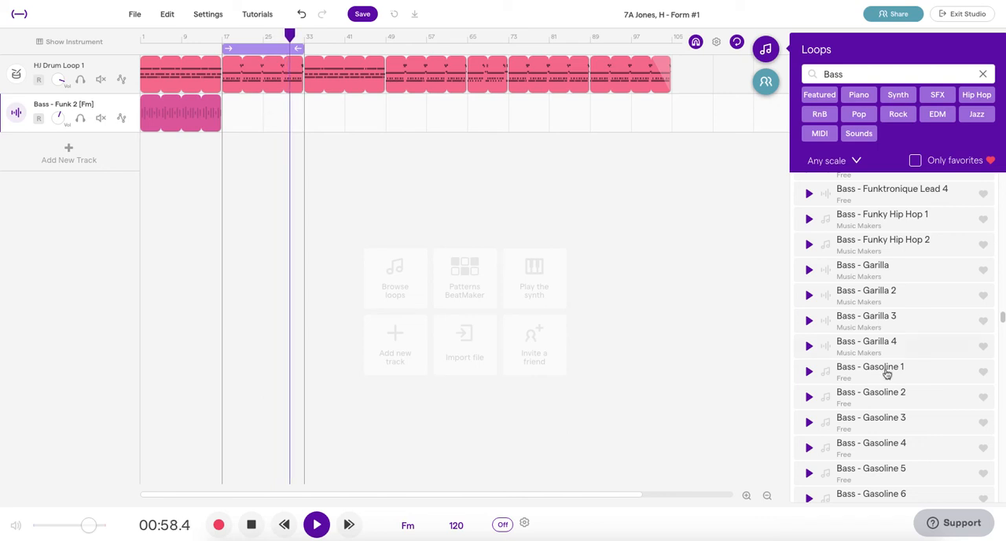
# Step: Audition the bass loops Gasoline 3 and Gorilla Toes Lit against the second drum section
pyautogui.scroll(-1, 905, 397)
pyautogui.scroll(-1, 906, 397)
pyautogui.click(808, 366)
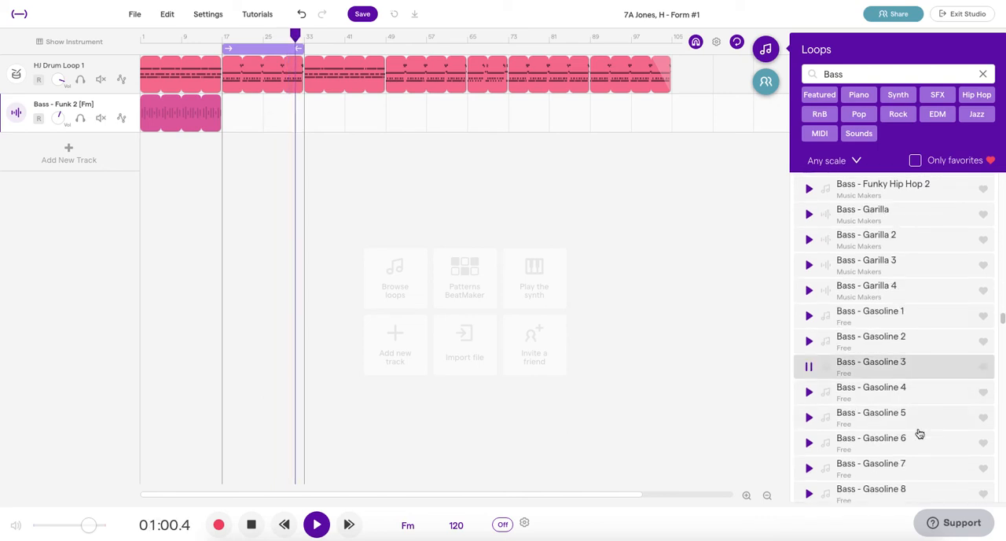
pyautogui.scroll(-5, 893, 444)
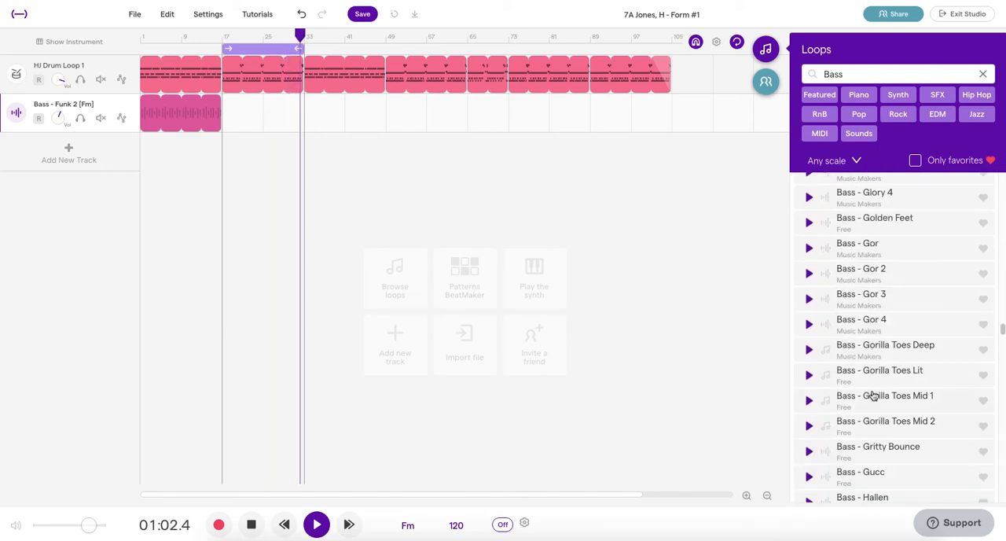
pyautogui.click(808, 375)
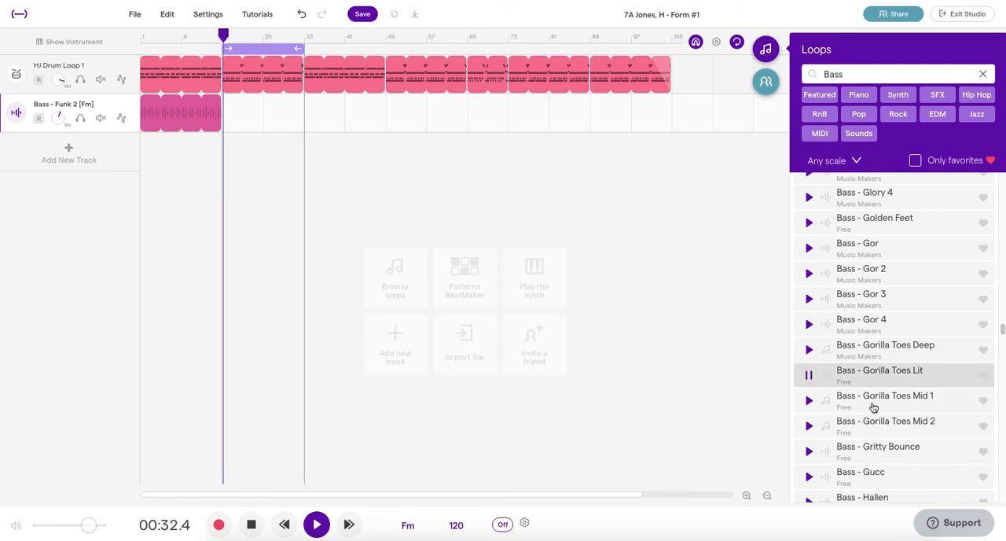
pyautogui.scroll(-2, 872, 407)
pyautogui.scroll(-2, 868, 407)
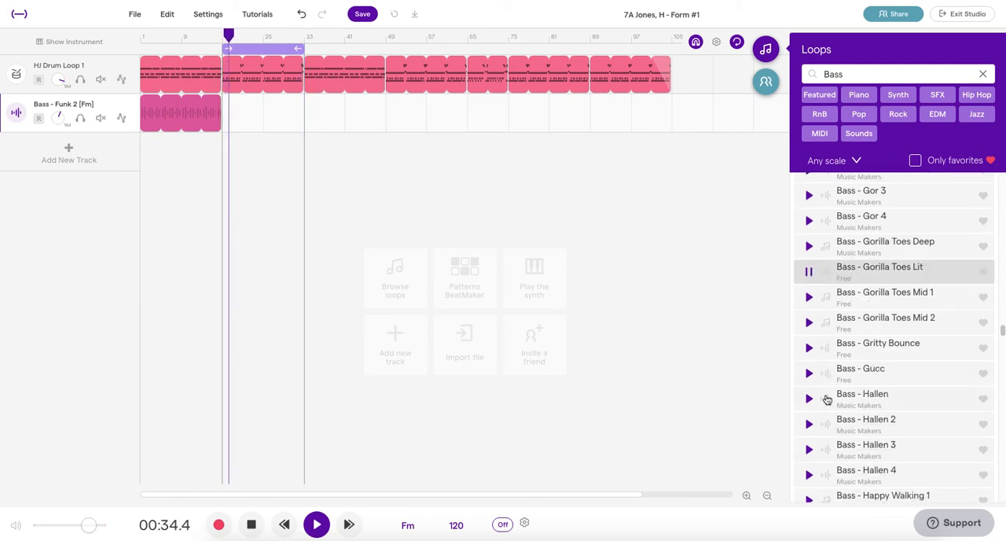
# Step: Browse further through the bass loops and audition Head 2 and Hip Hop 2 against the second drum section
pyautogui.scroll(-1, 821, 330)
pyautogui.click(809, 307)
pyautogui.scroll(-5, 878, 350)
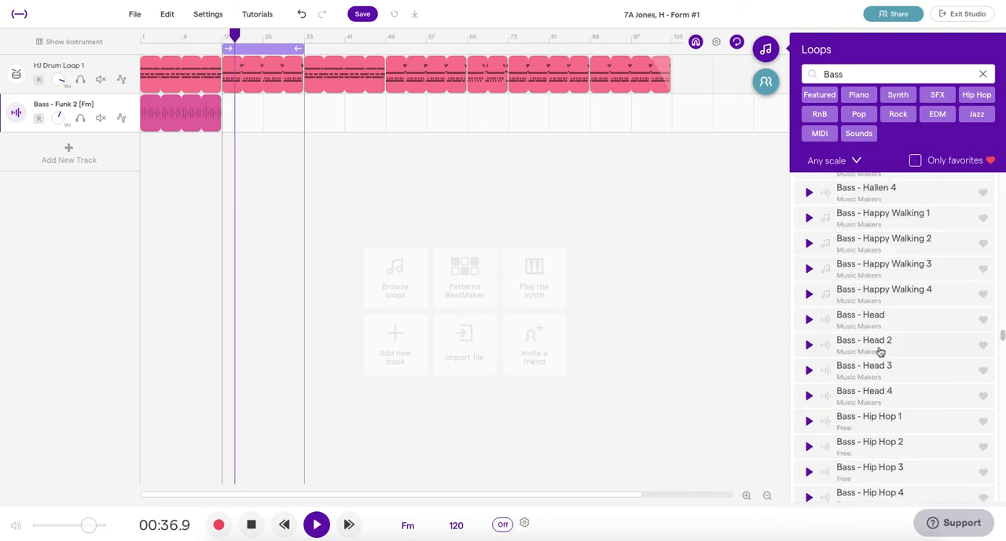
pyautogui.click(808, 346)
pyautogui.scroll(-1, 871, 361)
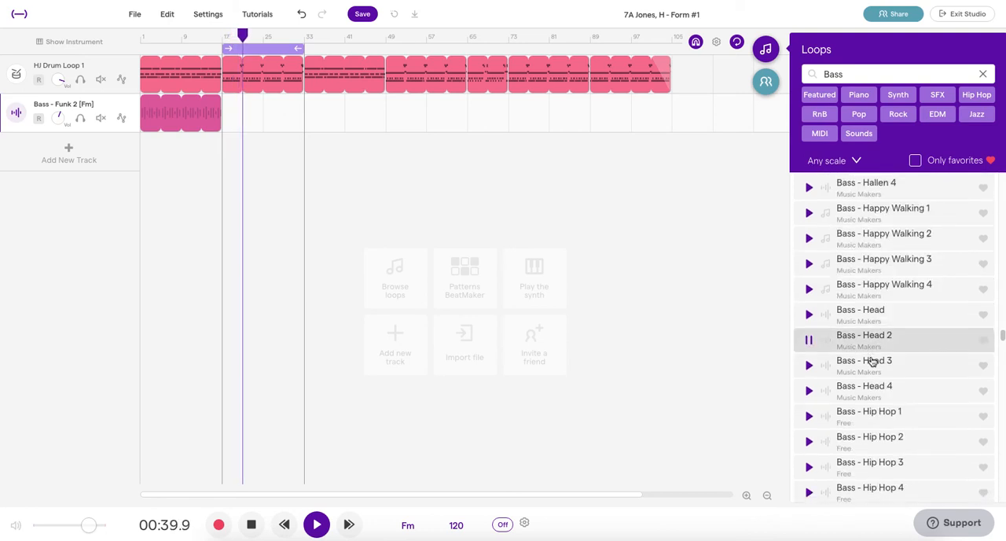
pyautogui.click(810, 444)
pyautogui.scroll(-5, 923, 389)
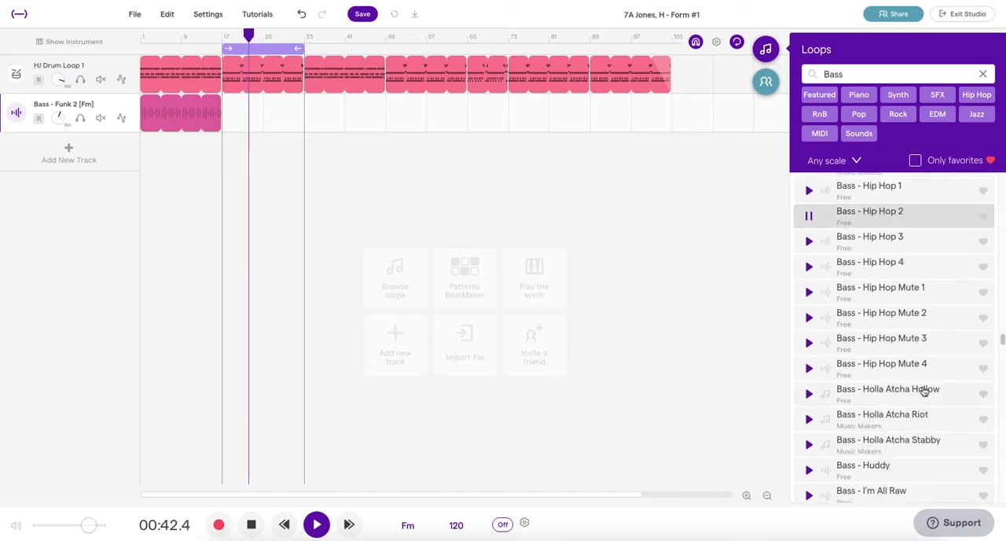
# Step: Audition the bass loops Holla Atcha Stabby and Isla Lit against the second drum section
pyautogui.scroll(1, 924, 390)
pyautogui.scroll(-1, 896, 383)
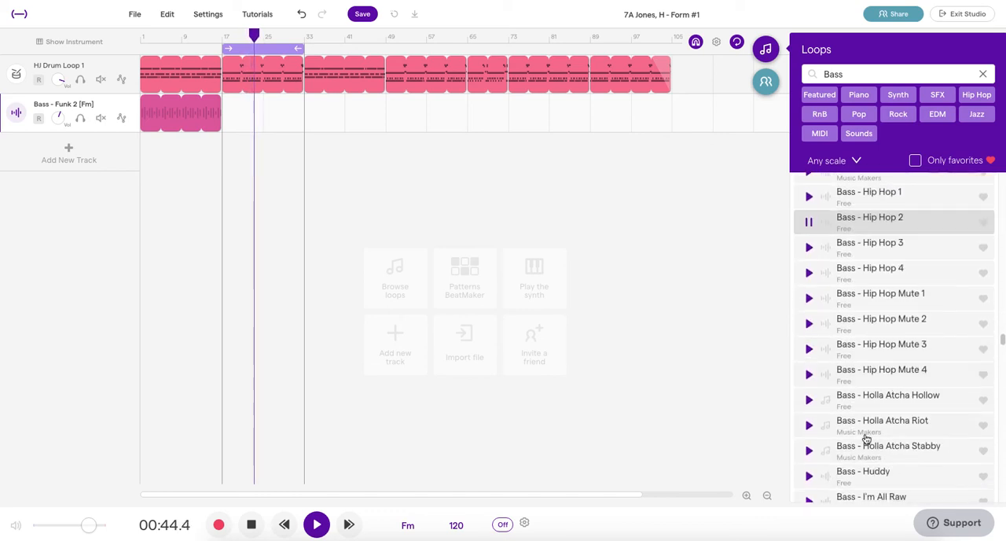
pyautogui.click(811, 452)
pyautogui.scroll(-3, 903, 409)
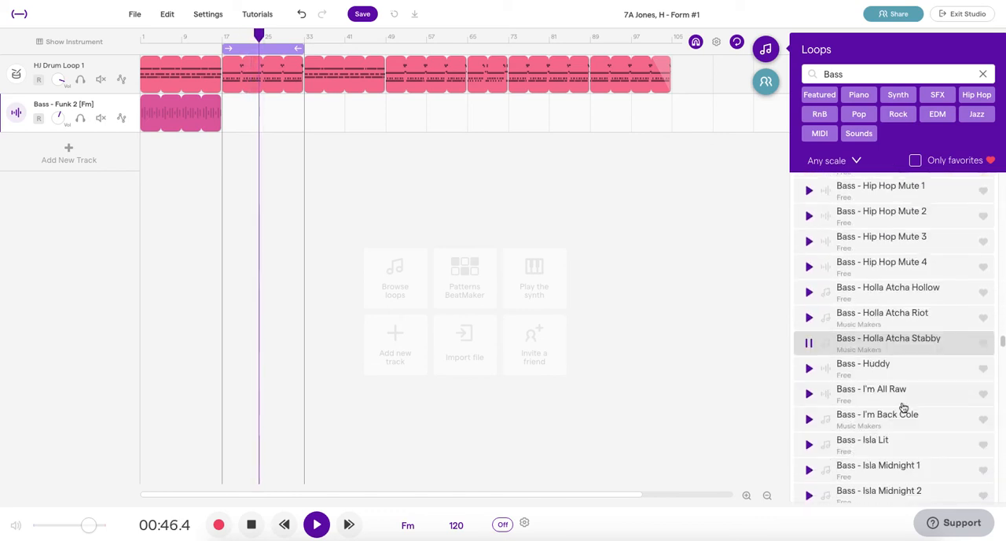
pyautogui.scroll(-3, 898, 393)
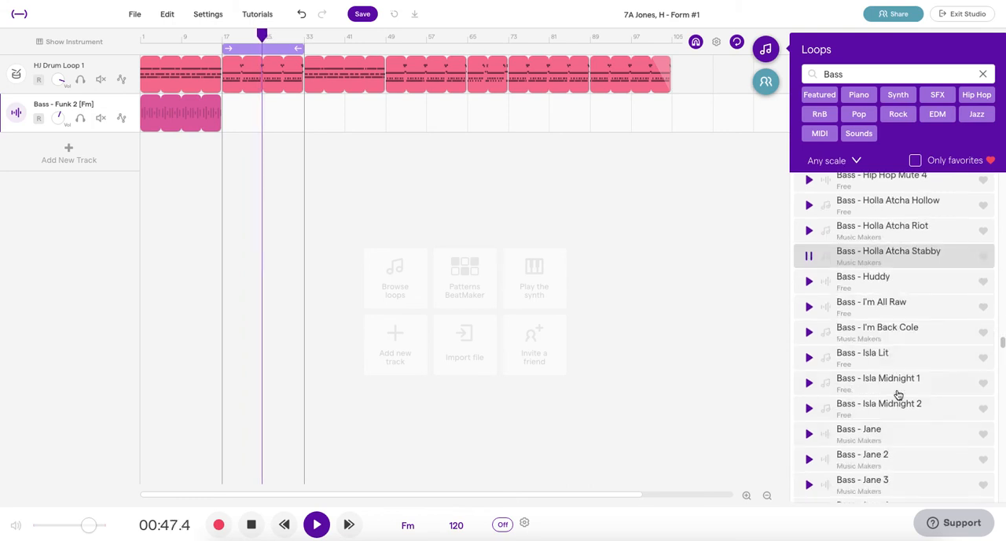
pyautogui.click(811, 359)
pyautogui.scroll(-2, 859, 400)
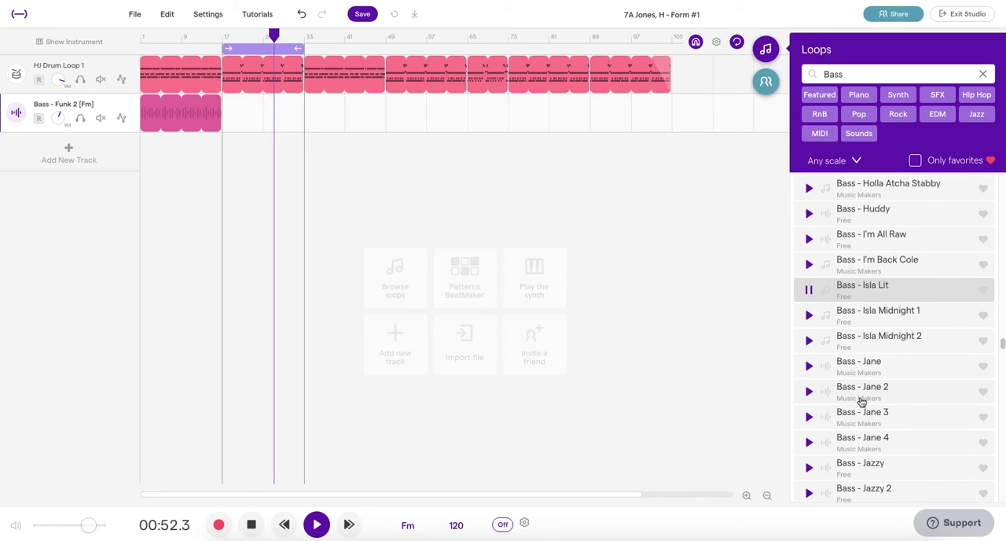
# Step: Add Bass - Isla Lit on a new track filling bars 17 to 33, and balance its volume against the drum track
pyautogui.scroll(-2, 864, 399)
pyautogui.click(846, 236)
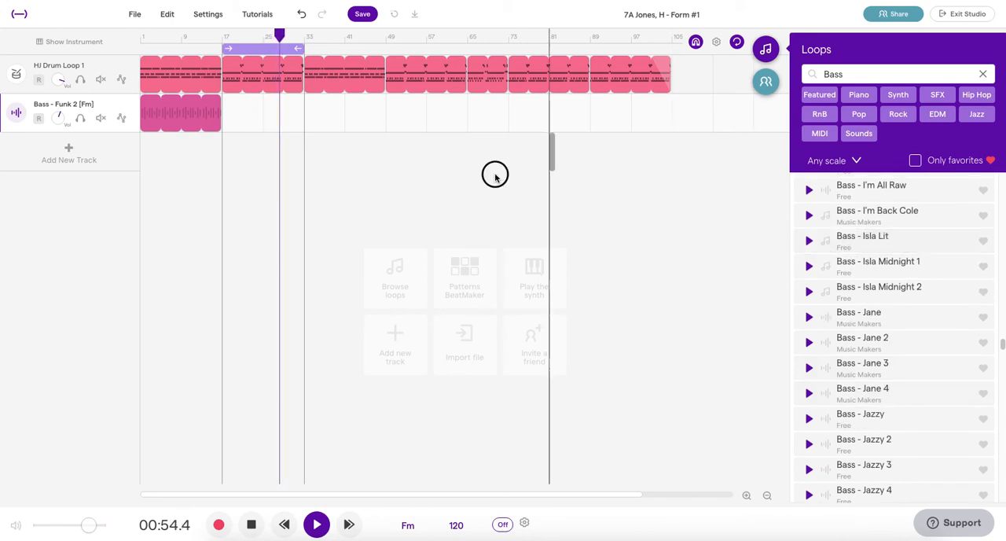
pyautogui.moveTo(280, 140)
pyautogui.mouseDown()
pyautogui.moveTo(231, 112)
pyautogui.moveTo(243, 126)
pyautogui.moveTo(235, 172)
pyautogui.mouseUp()
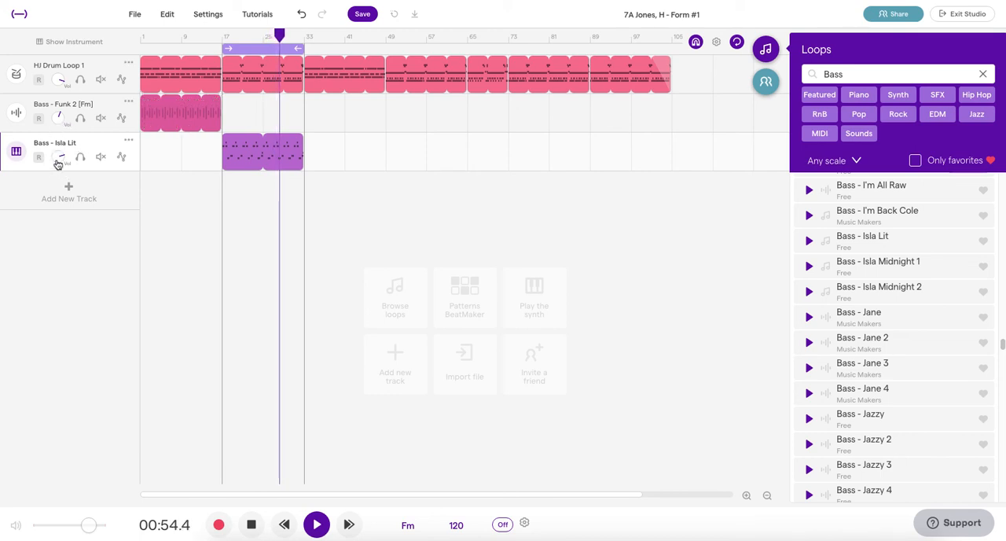
pyautogui.moveTo(58, 160); pyautogui.dragTo(58, 145)
pyautogui.moveTo(55, 84); pyautogui.dragTo(103, 134)
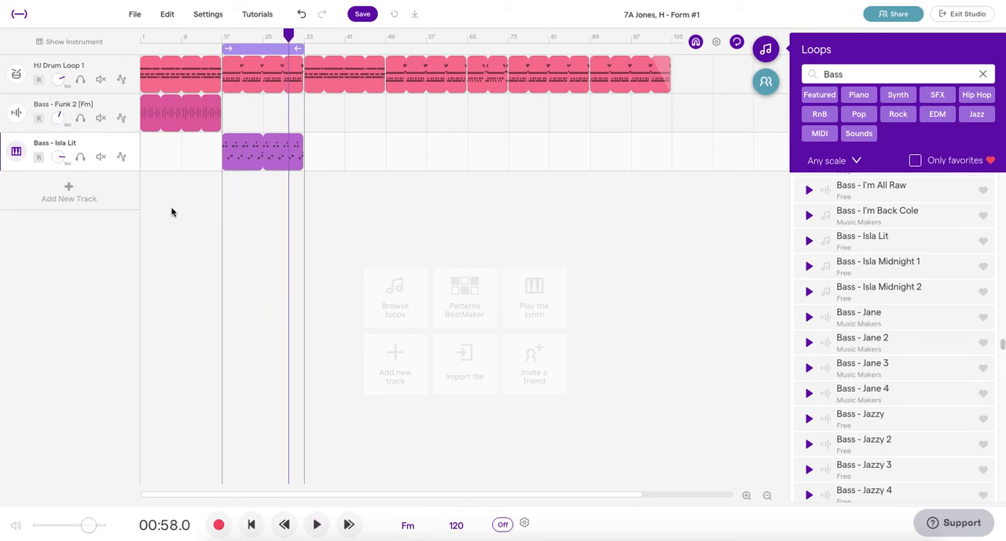
# Step: Copy the Funk 2 clip to bars 33 to 49, and the Isla Lit clip to bars 49 to 65, 73 to 89 and 89 to 105
pyautogui.moveTo(175, 201); pyautogui.dragTo(276, 111)
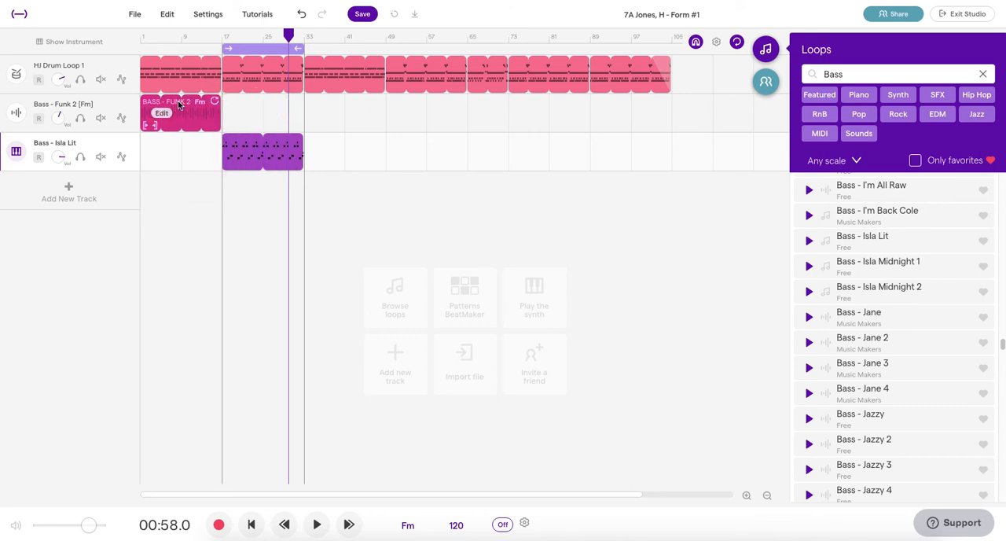
pyautogui.moveTo(175, 106); pyautogui.dragTo(331, 112)
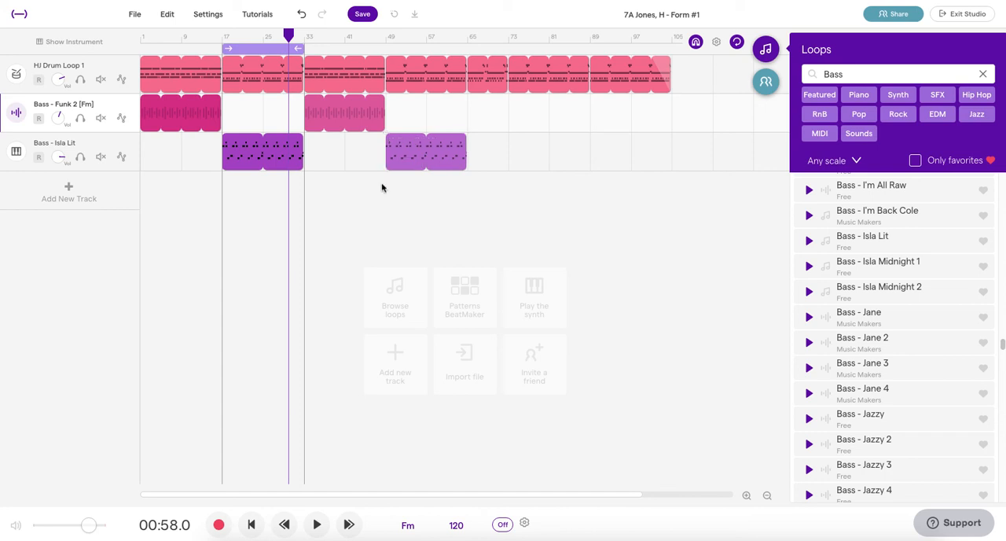
pyautogui.click(412, 141)
pyautogui.moveTo(407, 141); pyautogui.dragTo(599, 145)
pyautogui.click(525, 143)
# Step: Add a fade-out to the last Isla Lit clip, matching its length to the fade on the final drum clip
pyautogui.rightClick(614, 157)
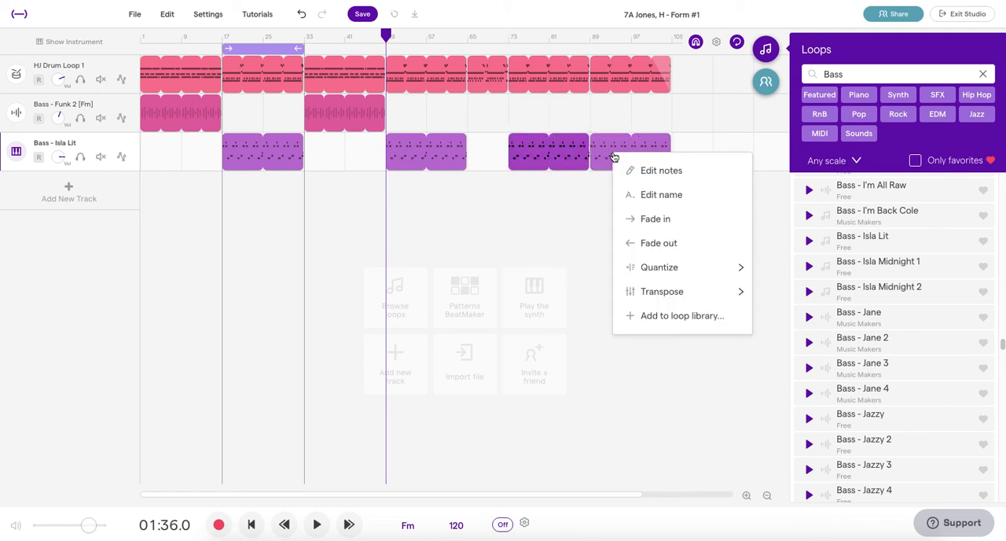
pyautogui.click(664, 243)
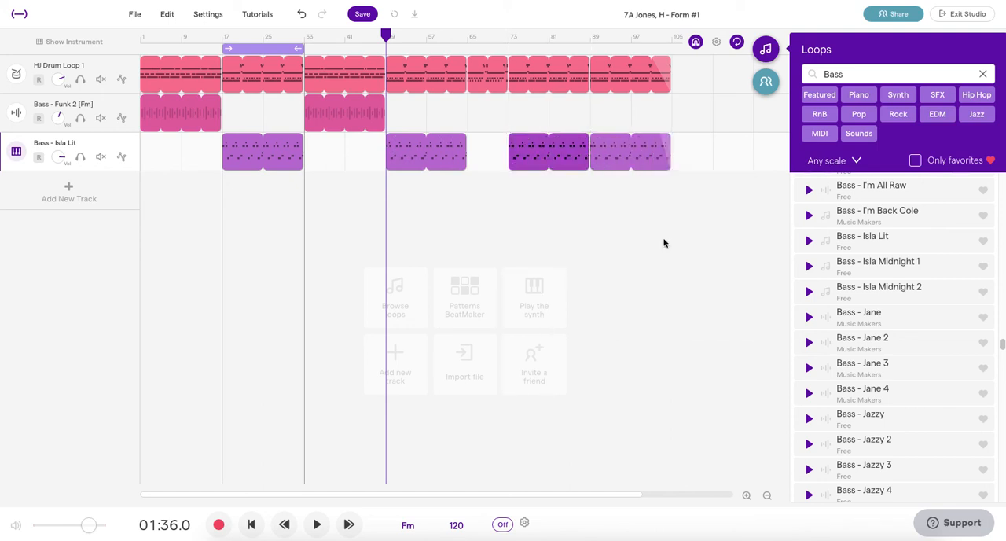
pyautogui.click(658, 133)
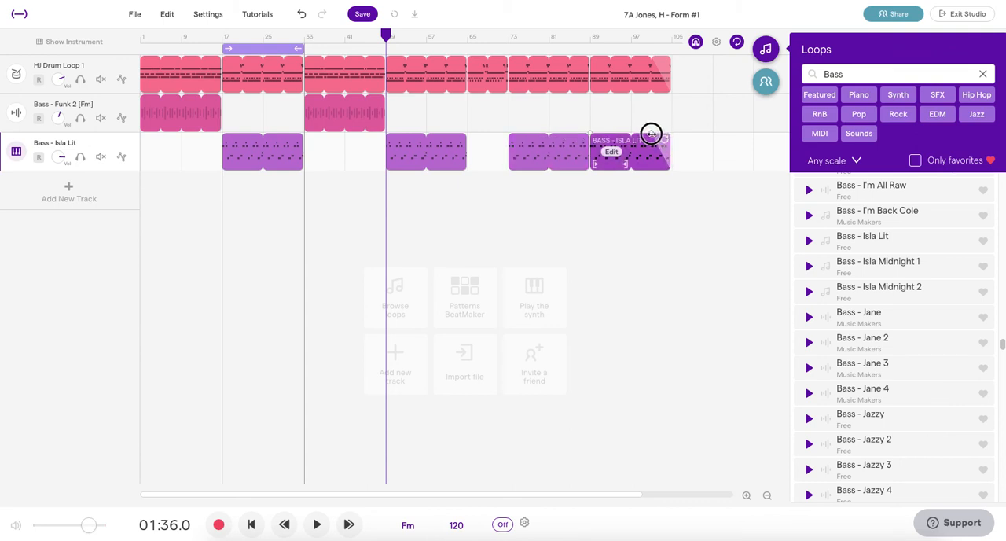
pyautogui.moveTo(663, 70)
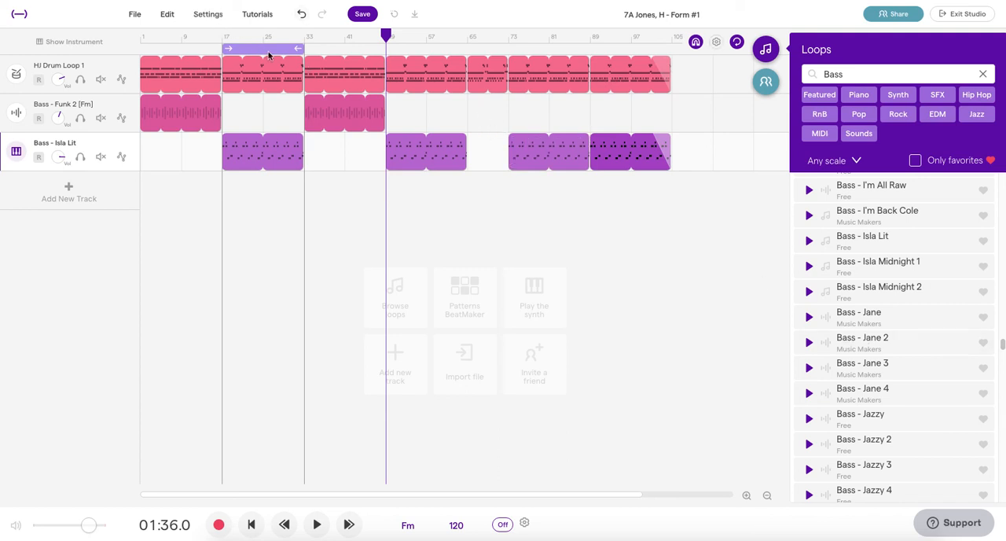
# Step: Move the cycle range to bars 65 to 73, start playback and audition Bass - SynthDrome over that section
pyautogui.moveTo(287, 52); pyautogui.dragTo(509, 49)
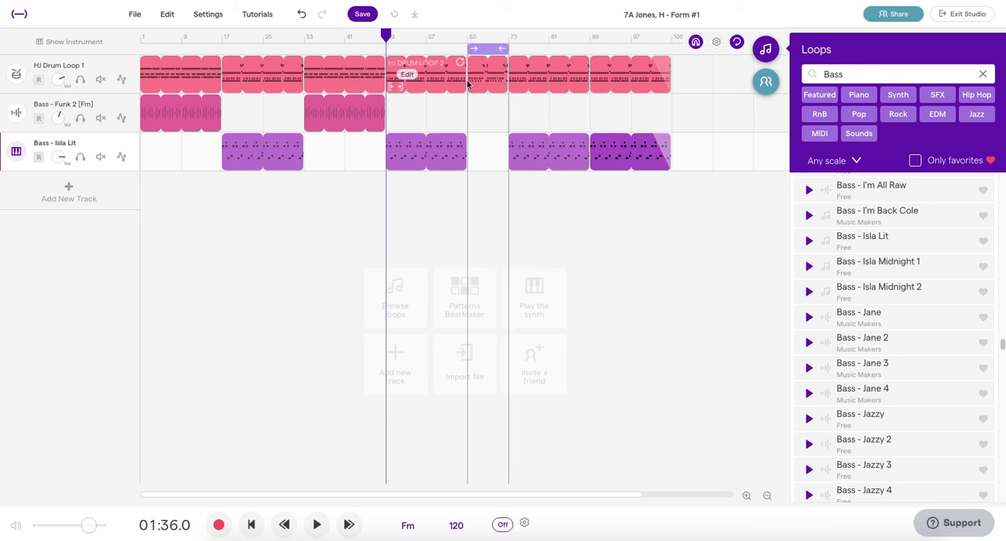
pyautogui.scroll(-20, 876, 328)
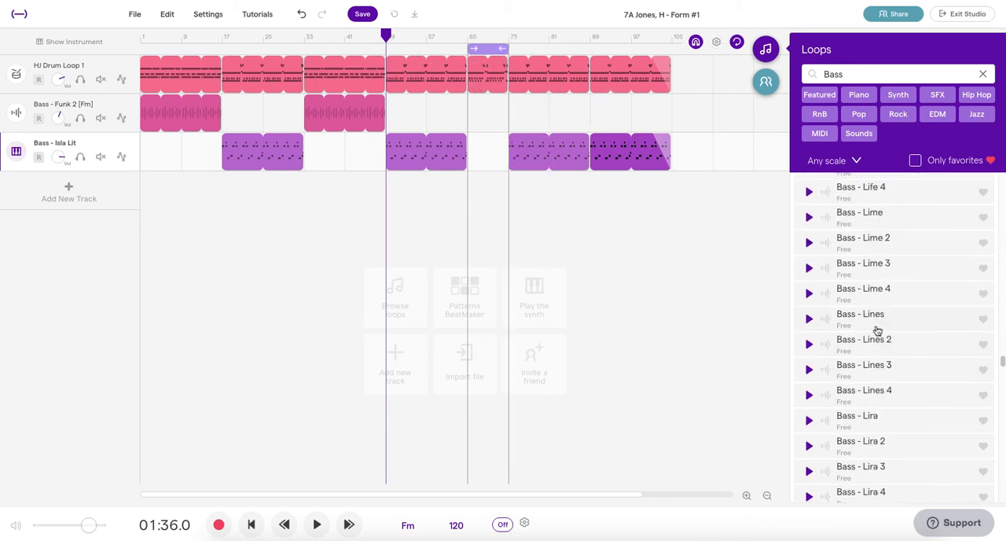
pyautogui.scroll(3, 875, 329)
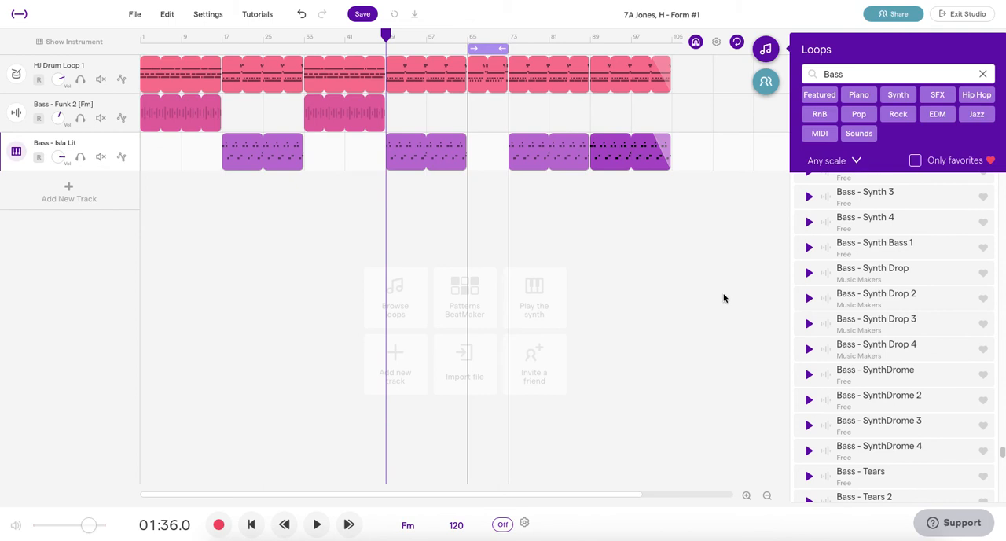
pyautogui.press('space')
pyautogui.click(809, 374)
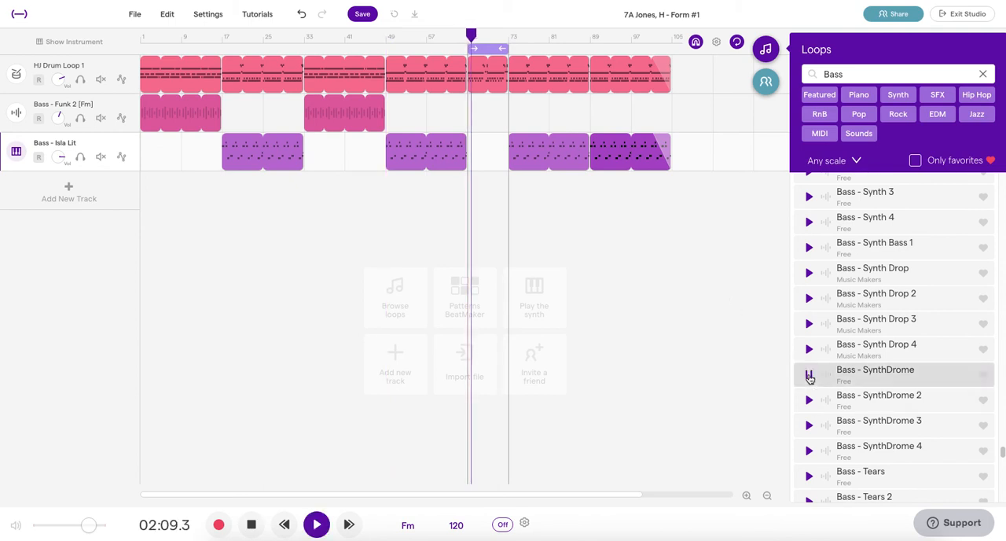
# Step: Audition the bass loops Tension 1, Tick Tock Bone and Trees against the 8-bar drum section
pyautogui.scroll(-4, 847, 417)
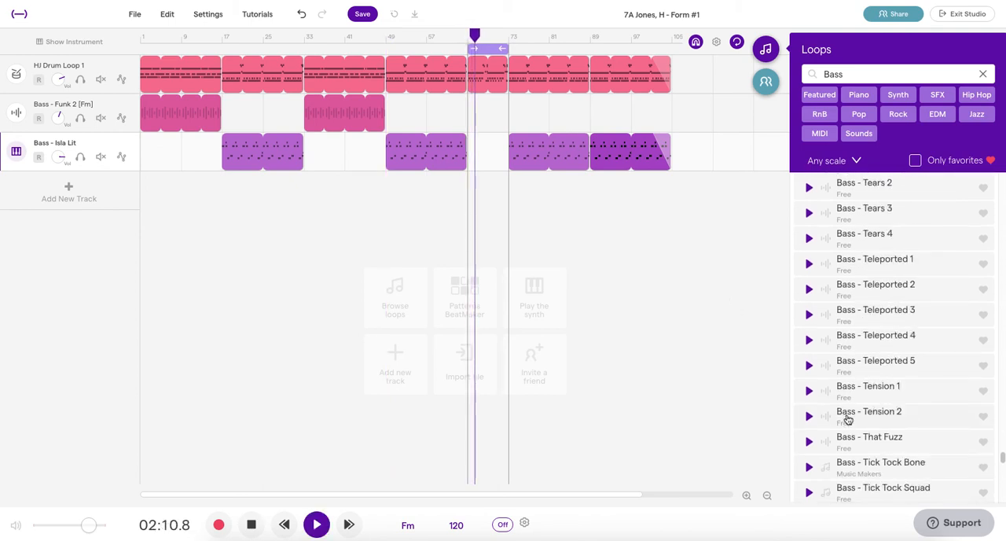
pyautogui.click(809, 391)
pyautogui.scroll(-3, 863, 417)
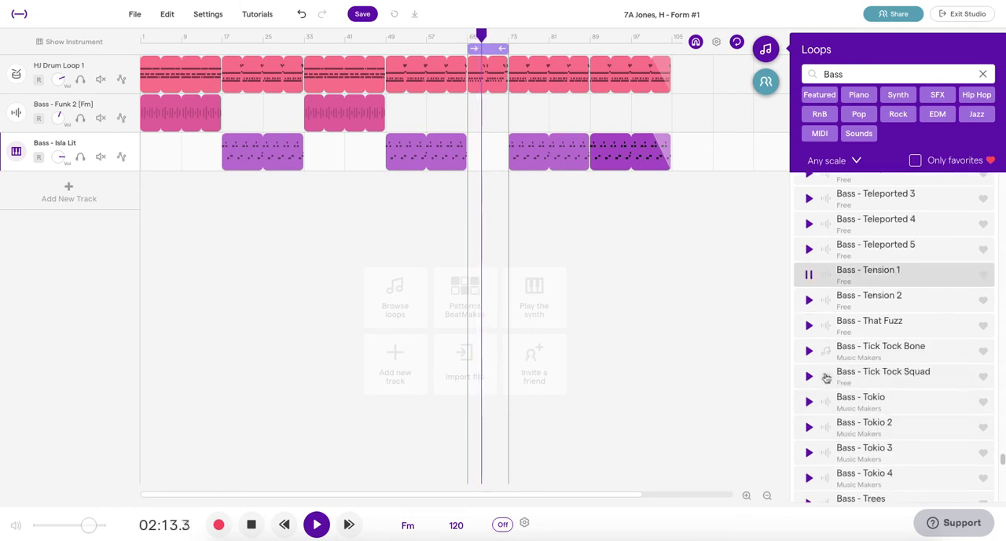
pyautogui.click(809, 351)
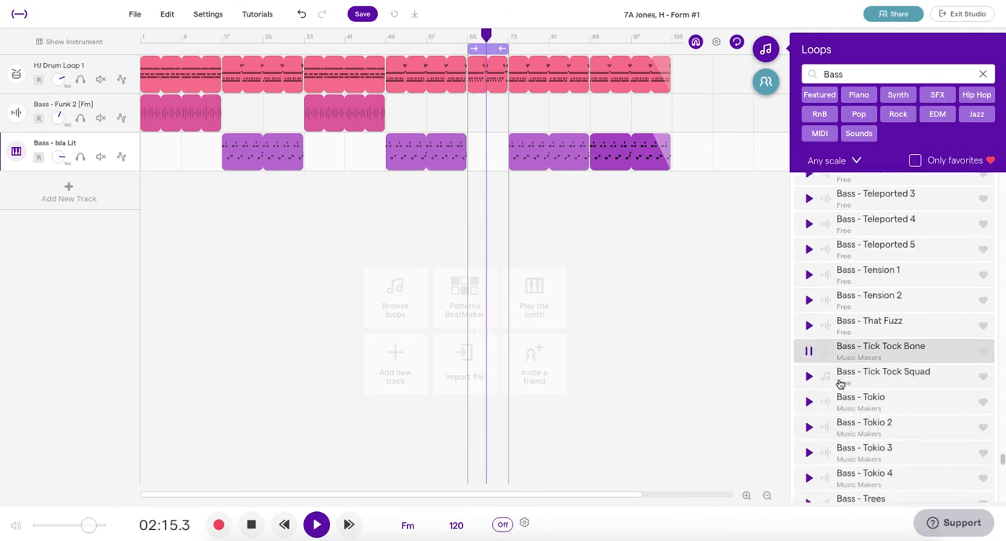
pyautogui.scroll(-1, 847, 385)
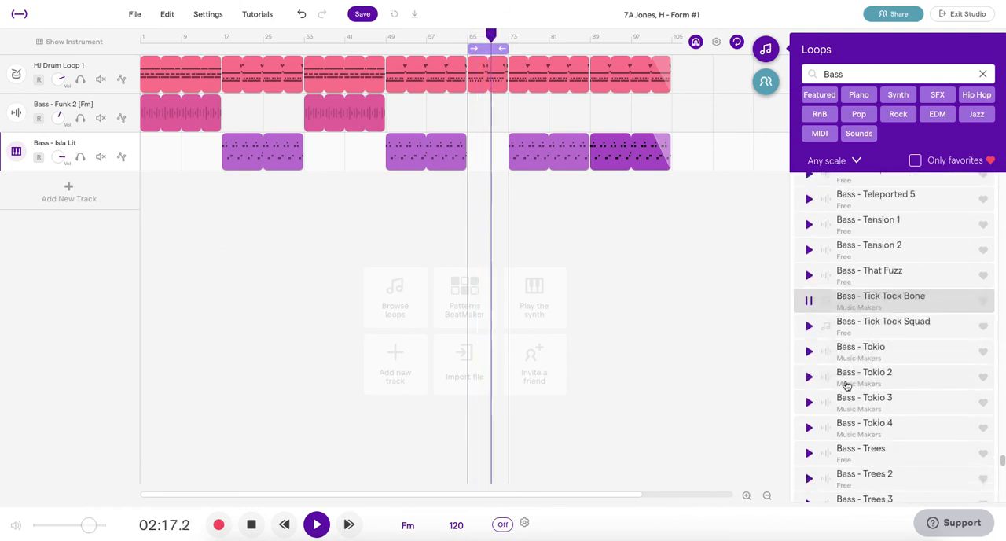
pyautogui.click(809, 453)
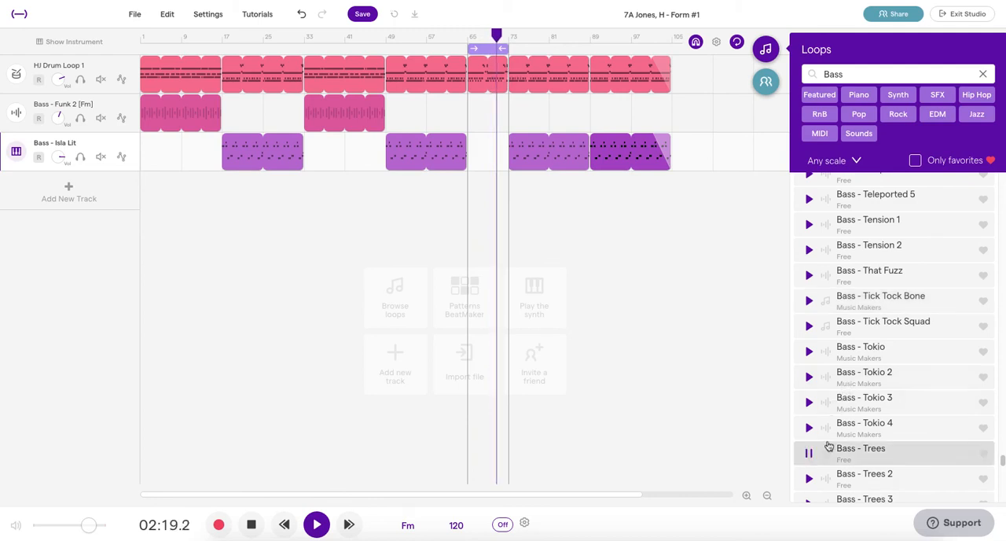
# Step: Continue through the bass loops and audition Tumbao 2 and United against the 8-bar drum section
pyautogui.scroll(-4, 859, 432)
pyautogui.scroll(-1, 860, 431)
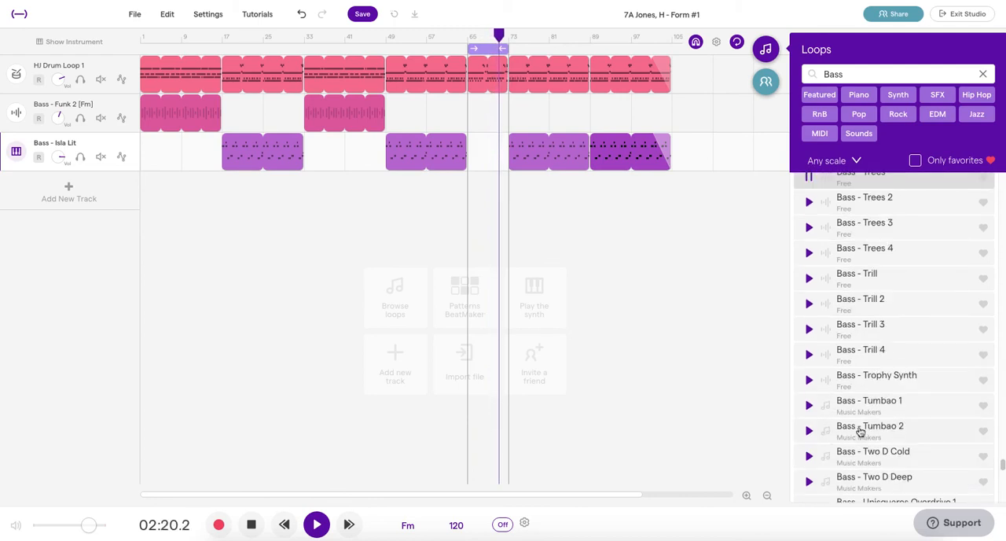
pyautogui.click(809, 427)
pyautogui.scroll(-4, 886, 394)
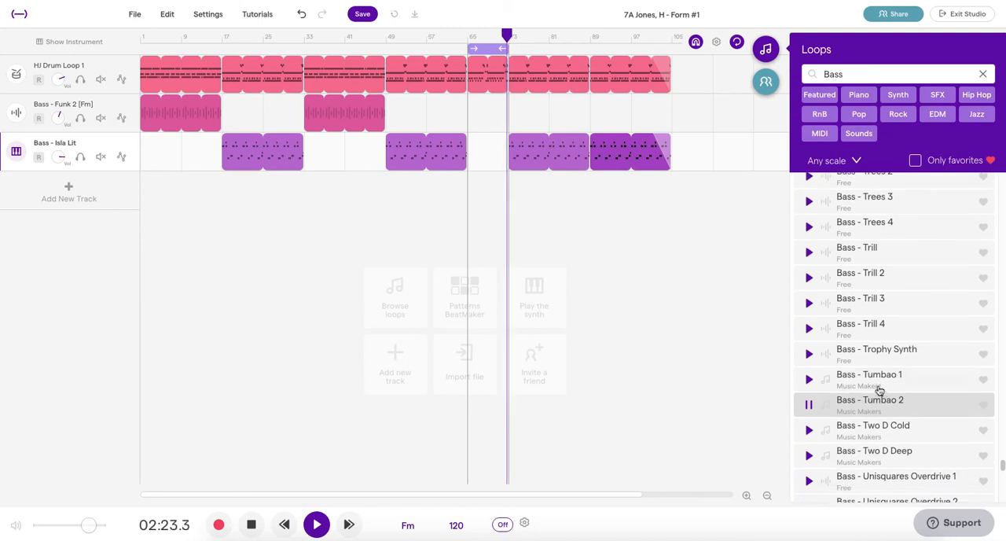
pyautogui.click(809, 384)
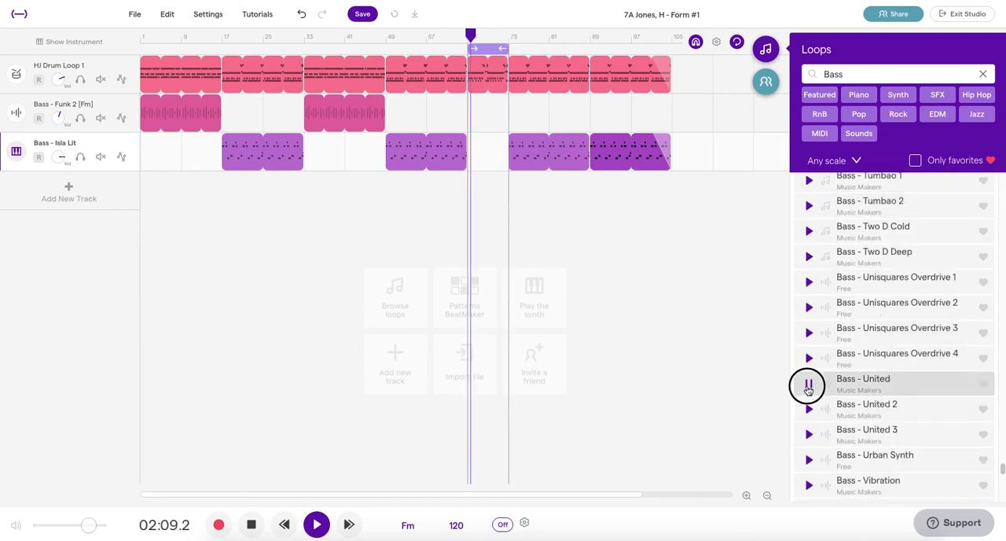
# Step: Audition the bass loops Wave 1 and Waking Up against the 8-bar drum section
pyautogui.scroll(-3, 857, 415)
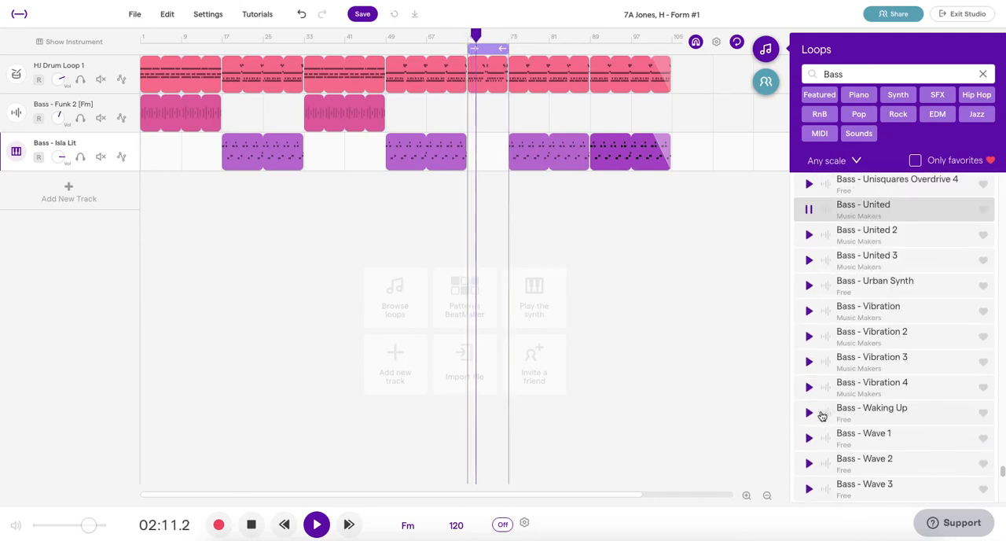
pyautogui.click(808, 438)
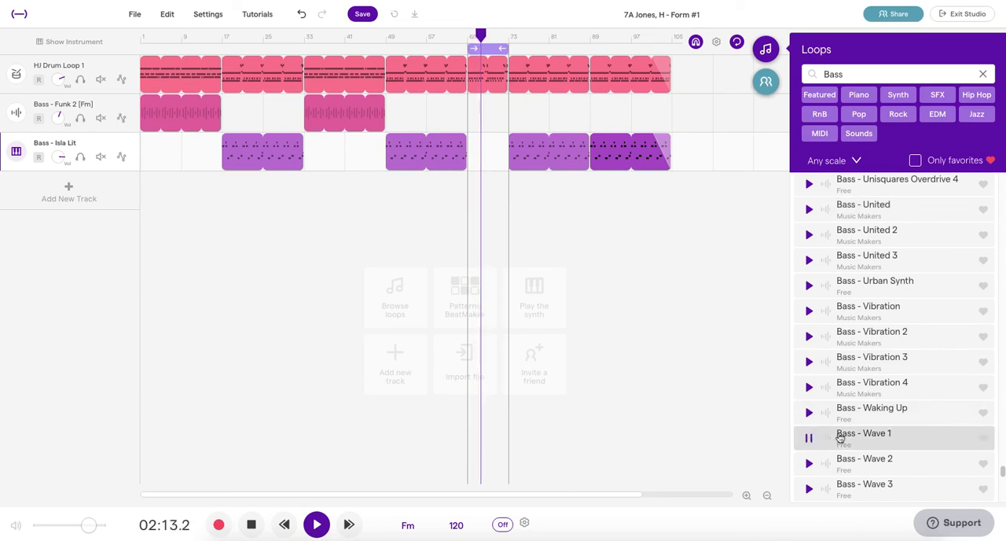
pyautogui.scroll(-1, 860, 427)
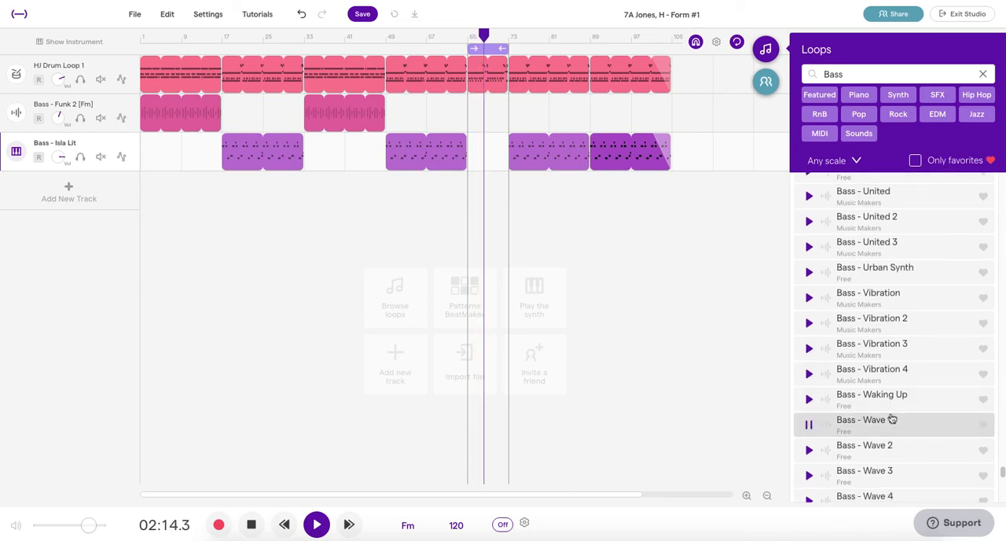
pyautogui.click(809, 400)
pyautogui.scroll(-5, 872, 401)
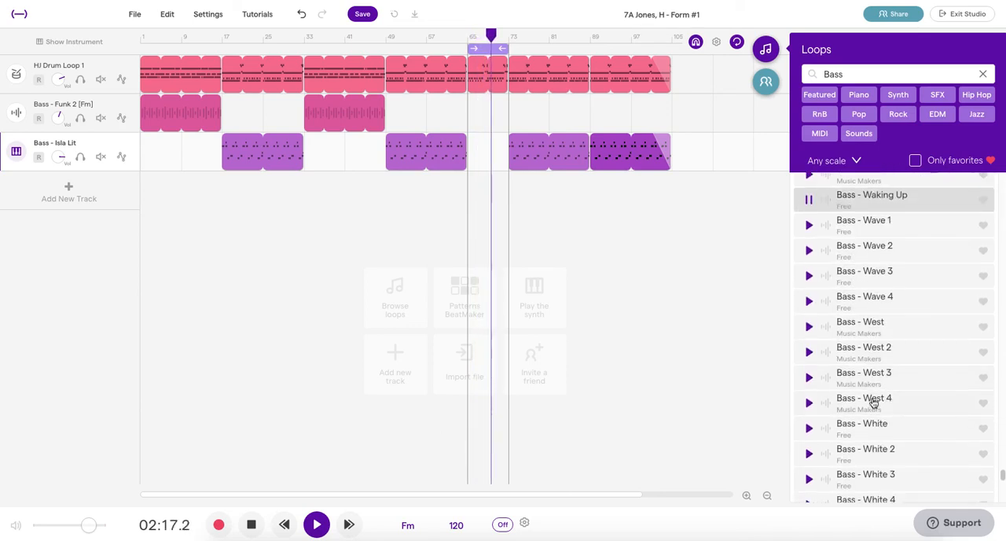
# Step: Place Bass - Waking Up on the Funk 2 track from bar 65 to bar 73, raise that track's volume and stop playback
pyautogui.scroll(1, 871, 393)
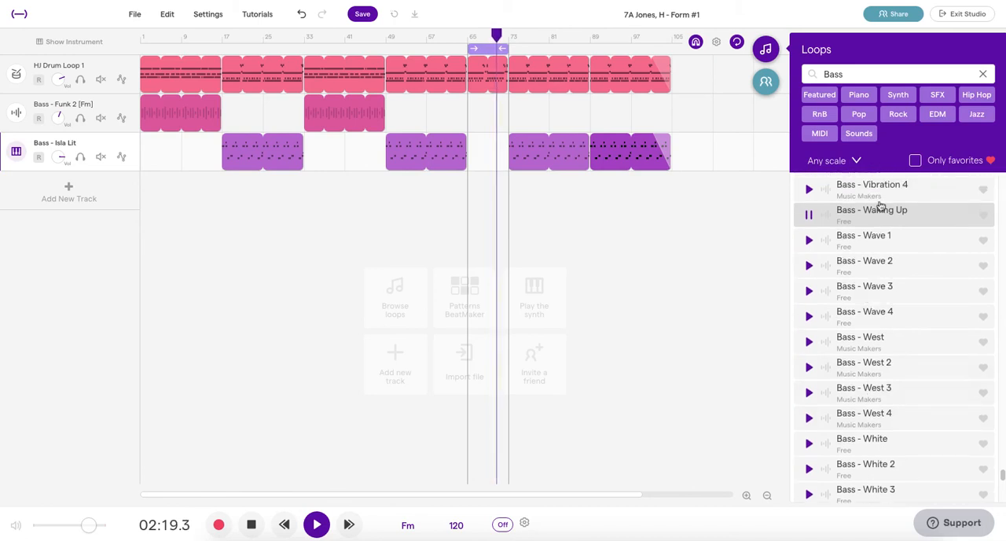
pyautogui.moveTo(873, 213); pyautogui.dragTo(471, 119)
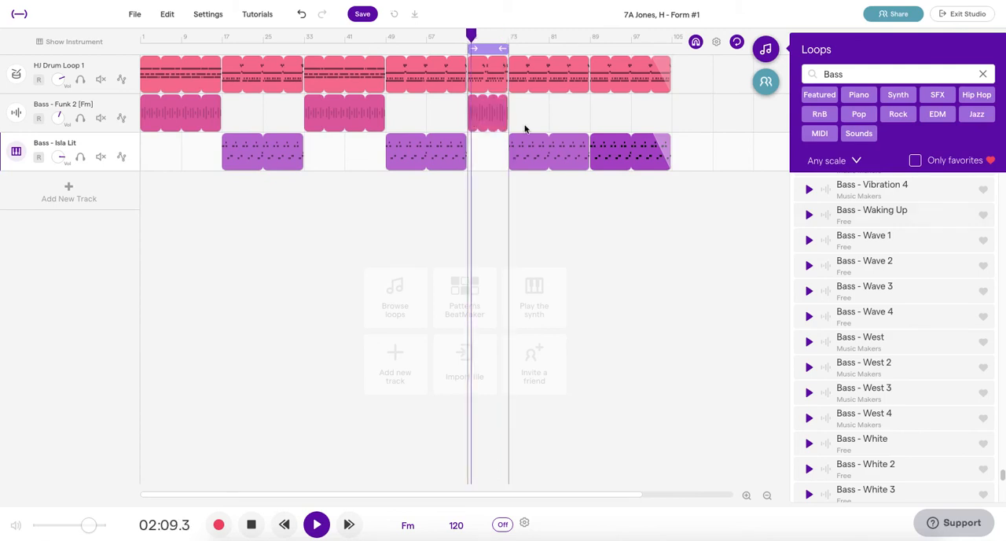
pyautogui.moveTo(57, 120); pyautogui.dragTo(55, 78)
pyautogui.press('space')
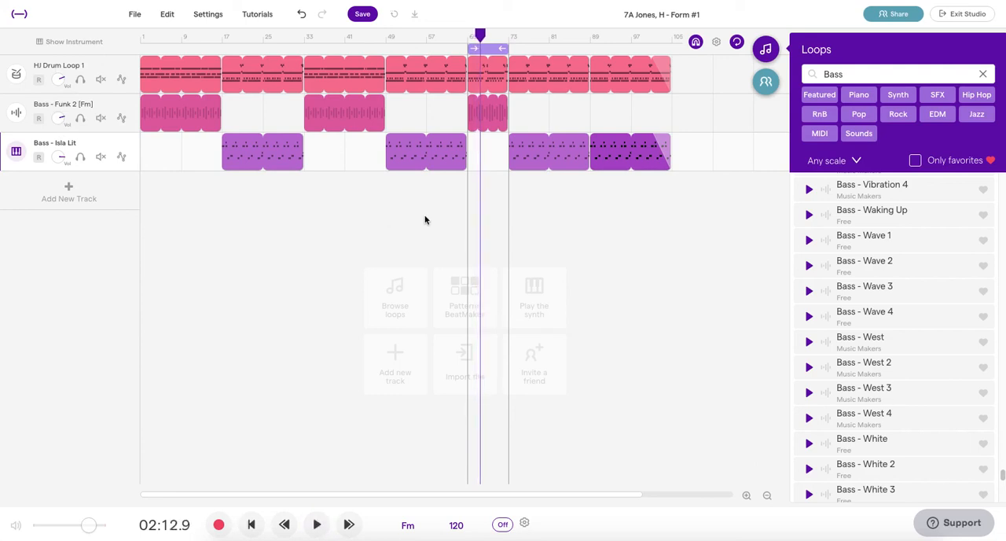
# Step: Loop playback over bars 9 to 25 and raise the Bass - Isla Lit track's volume to balance it with the Funk 2 bass
pyautogui.moveTo(495, 49); pyautogui.dragTo(203, 57)
pyautogui.click(223, 49)
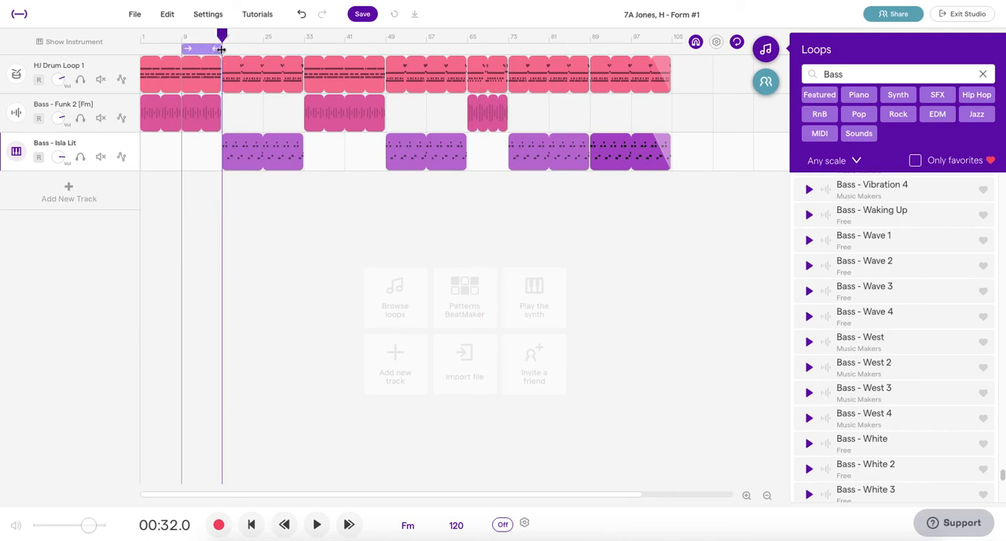
pyautogui.moveTo(221, 49); pyautogui.dragTo(247, 52)
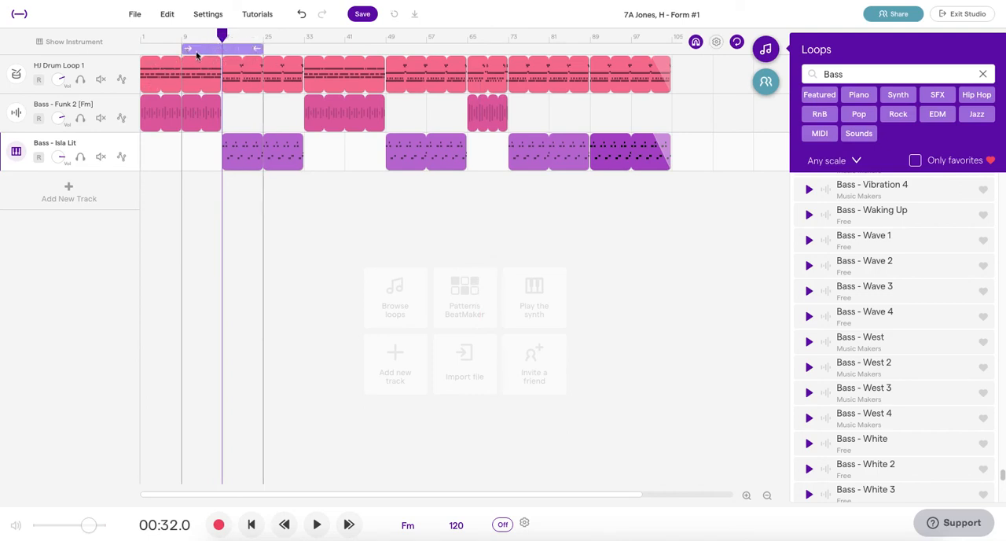
pyautogui.press('space')
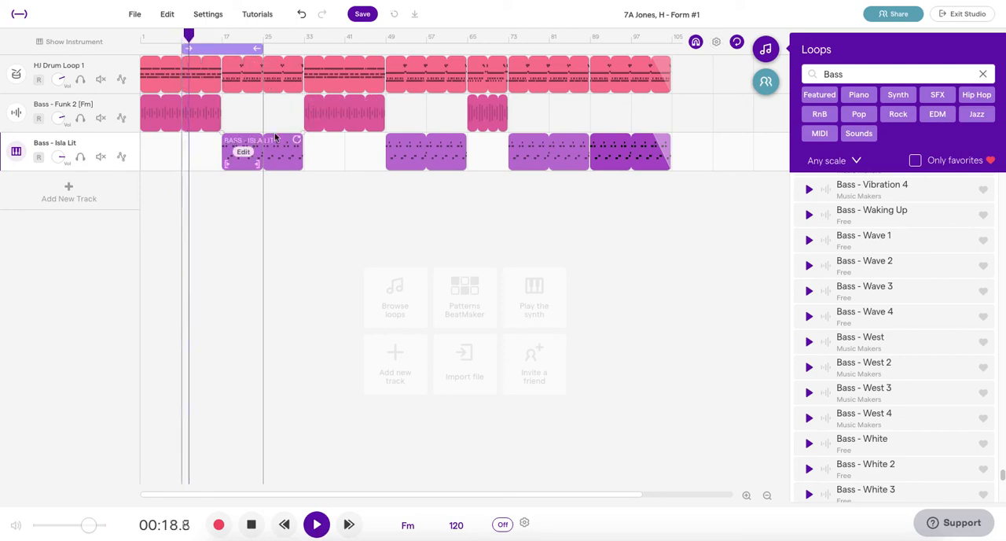
pyautogui.click(57, 157)
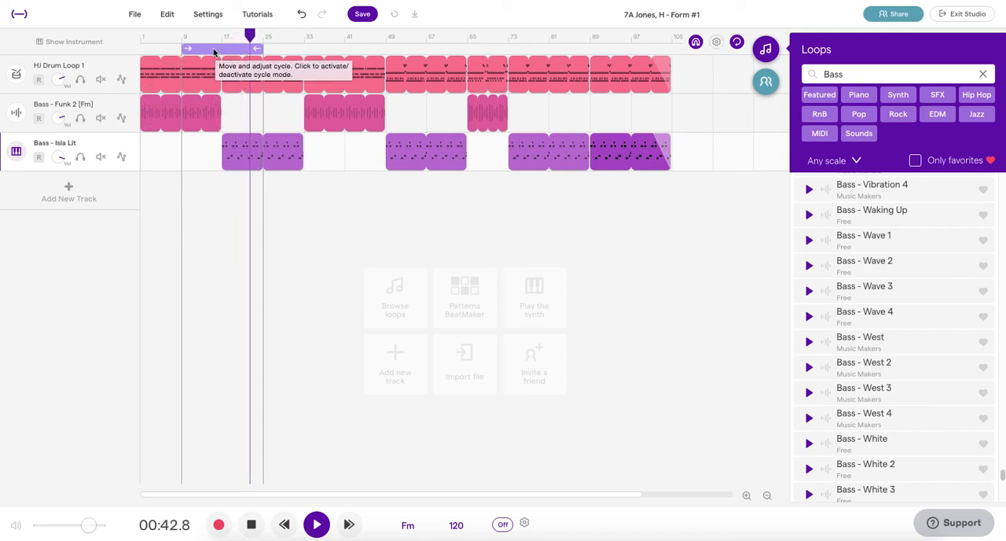
# Step: Move the playback cycle to bars 57 to 73, listen to the bass transition at bar 65, and return the playhead to bar 57
pyautogui.moveTo(248, 49); pyautogui.dragTo(458, 40)
pyautogui.press('space')
pyautogui.click(426, 37)
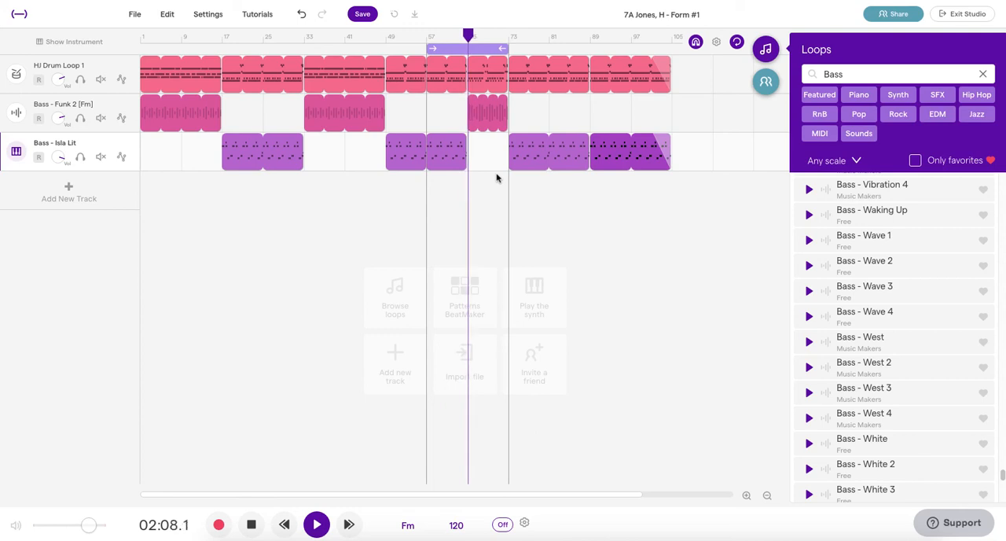
pyautogui.moveTo(489, 122)
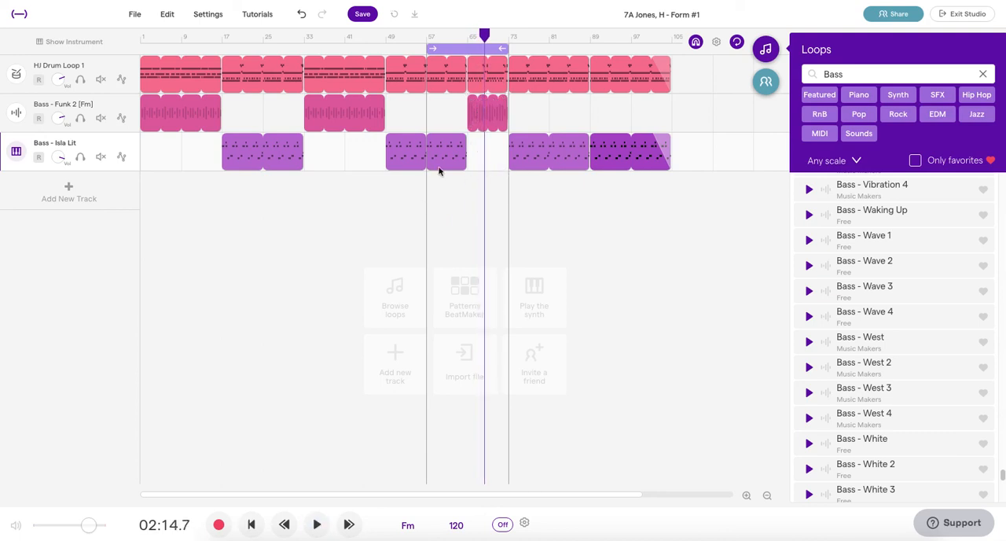
pyautogui.click(426, 41)
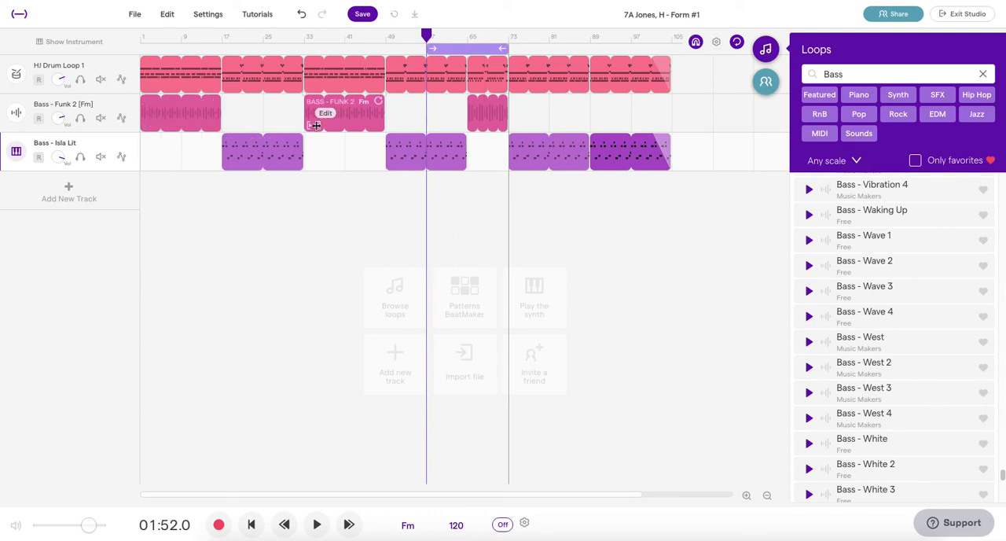
# Step: Clear the Bass search from the loop library
pyautogui.click(984, 75)
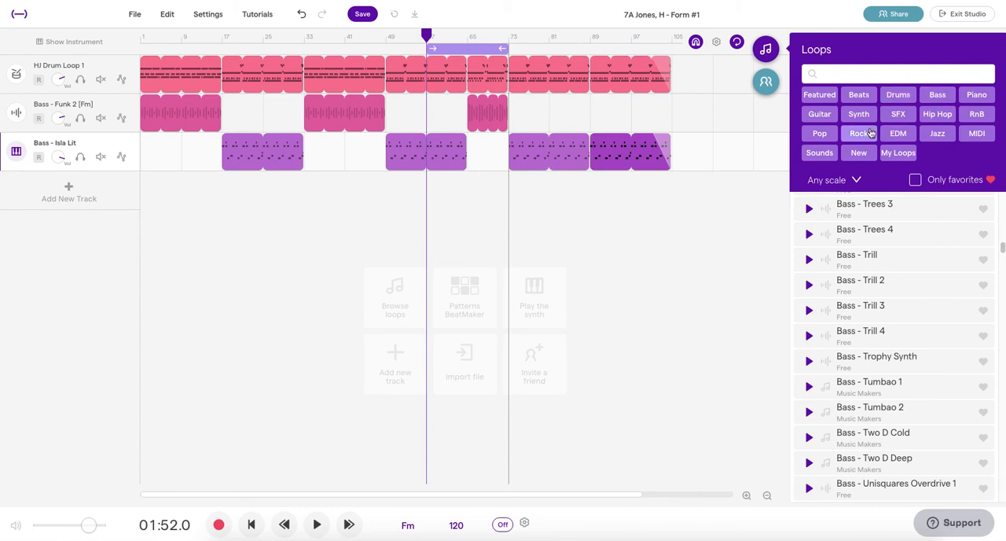